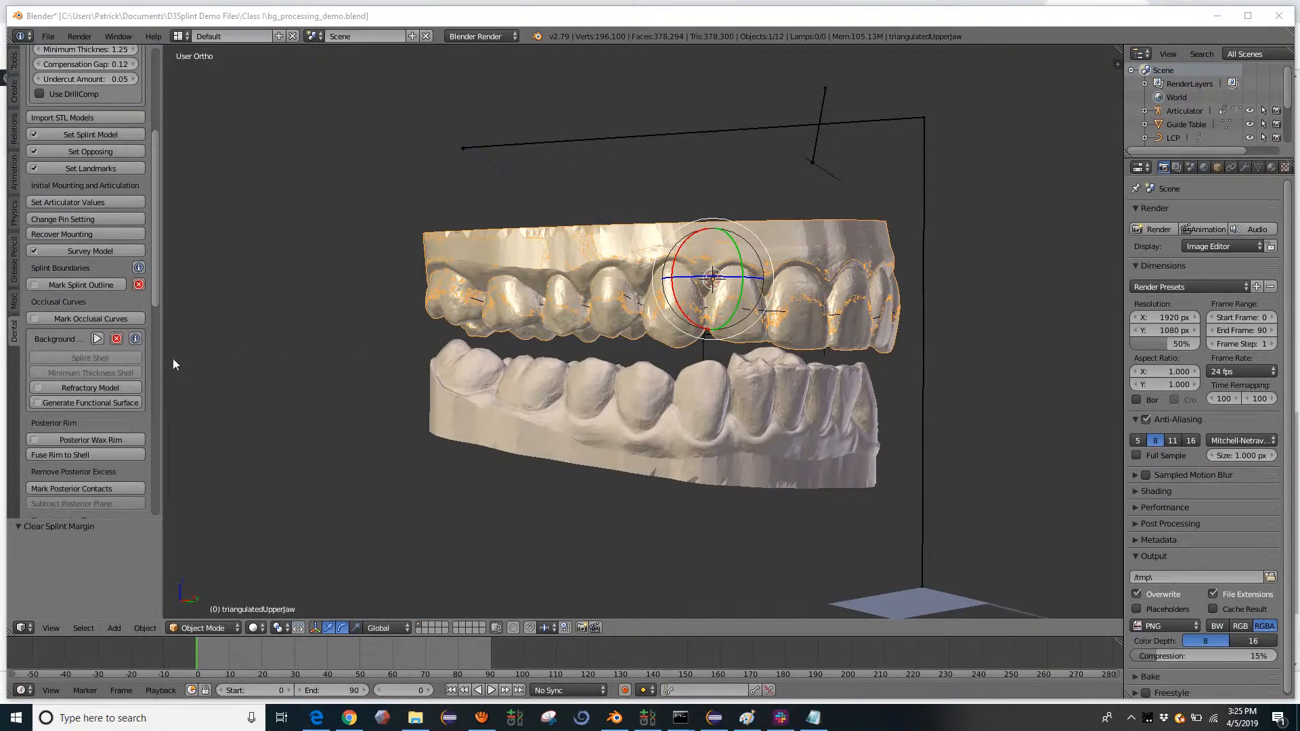
- Widen the splint workflow panel and toggle the Auto Background option off and back on
{"action": "left_click_drag", "start_coordinate": [163, 358], "coordinate": [184, 359]}
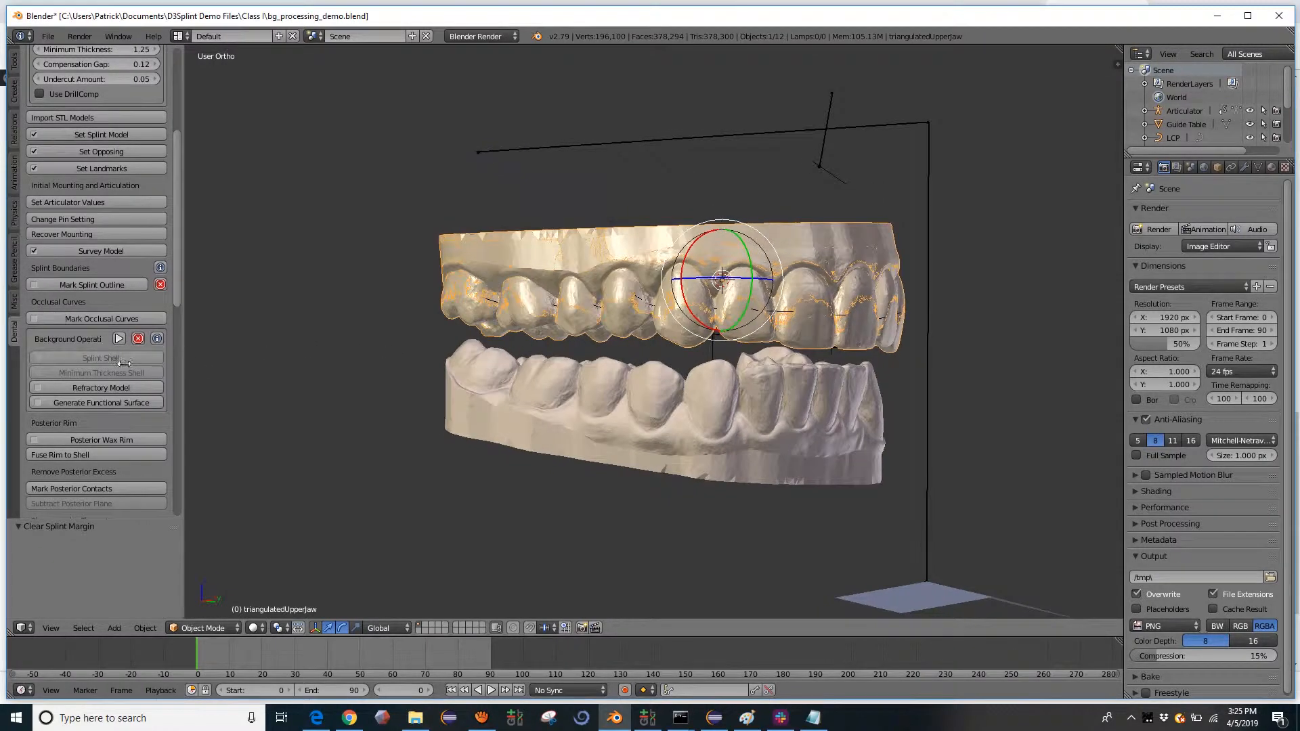
{"action": "scroll", "coordinate": [126, 336], "scroll_direction": "up", "scroll_amount": 7}
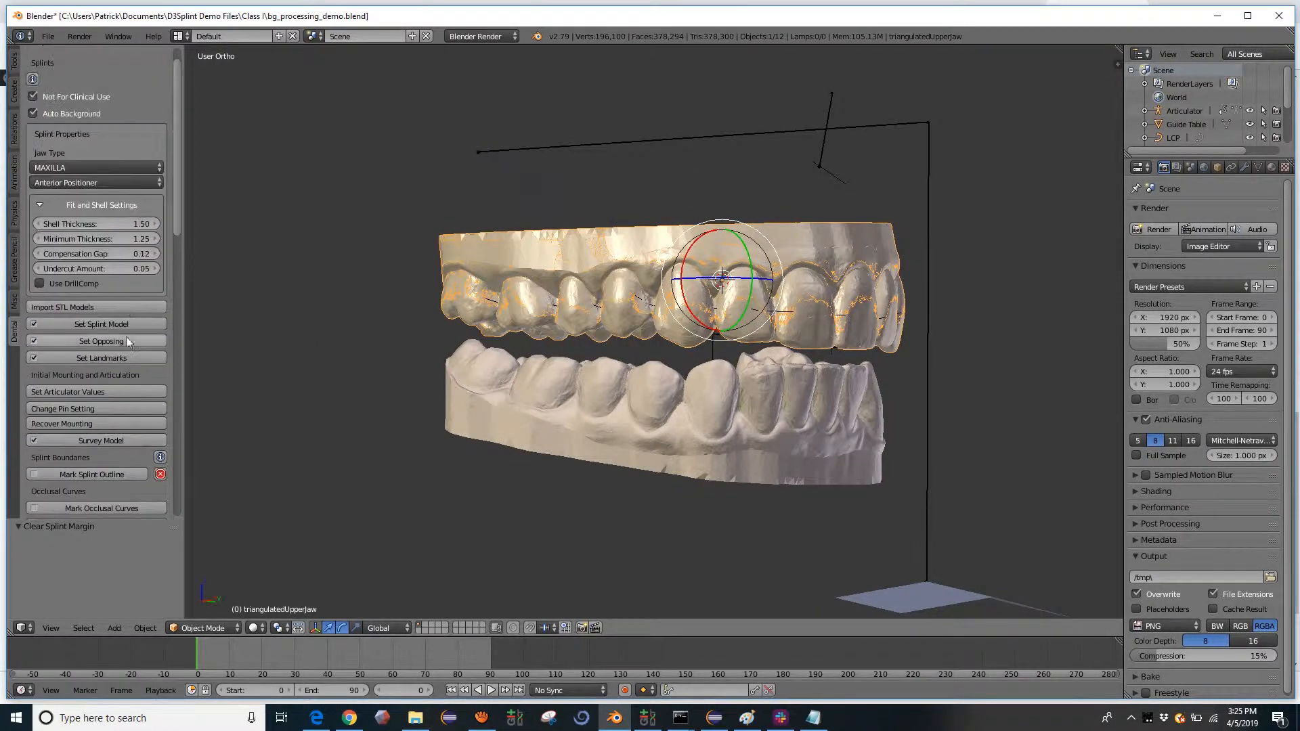
{"action": "left_click", "coordinate": [34, 113]}
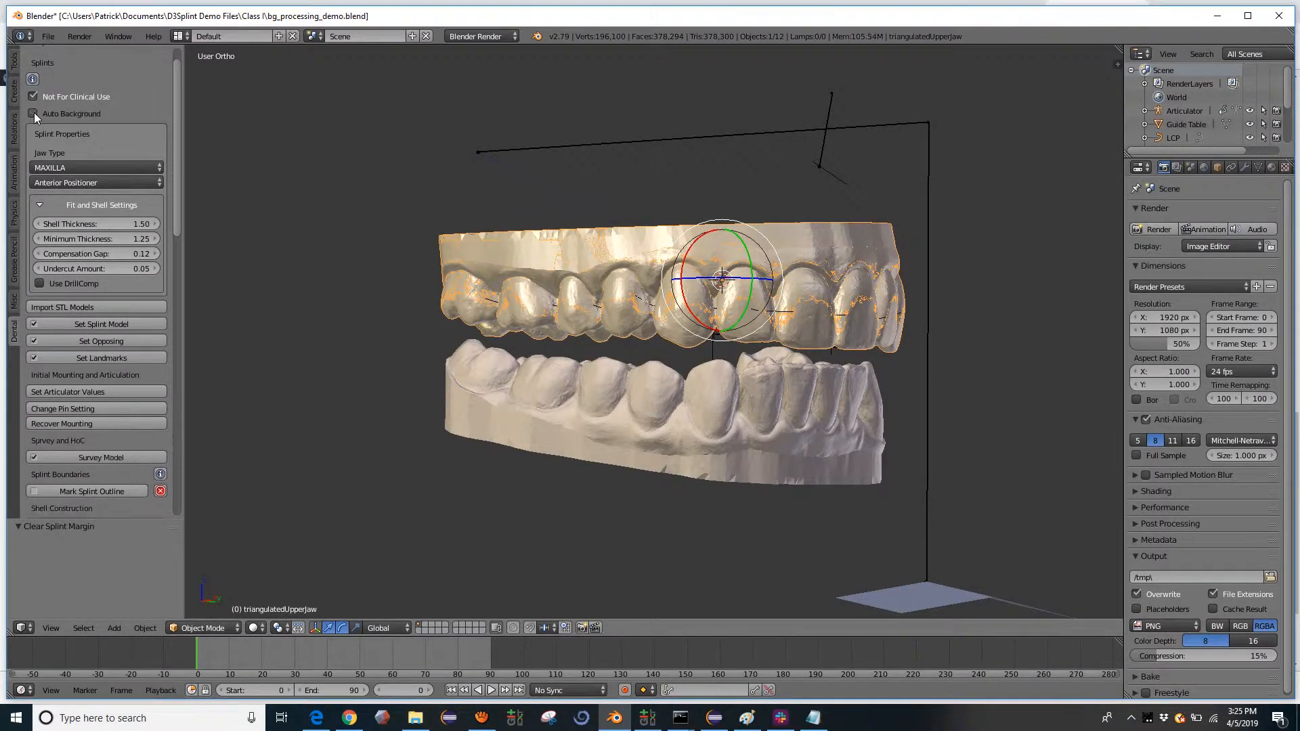
- Keep Auto Background enabled in the D3T Splint Module add-on preferences and save the user settings
{"action": "left_click", "coordinate": [48, 36]}
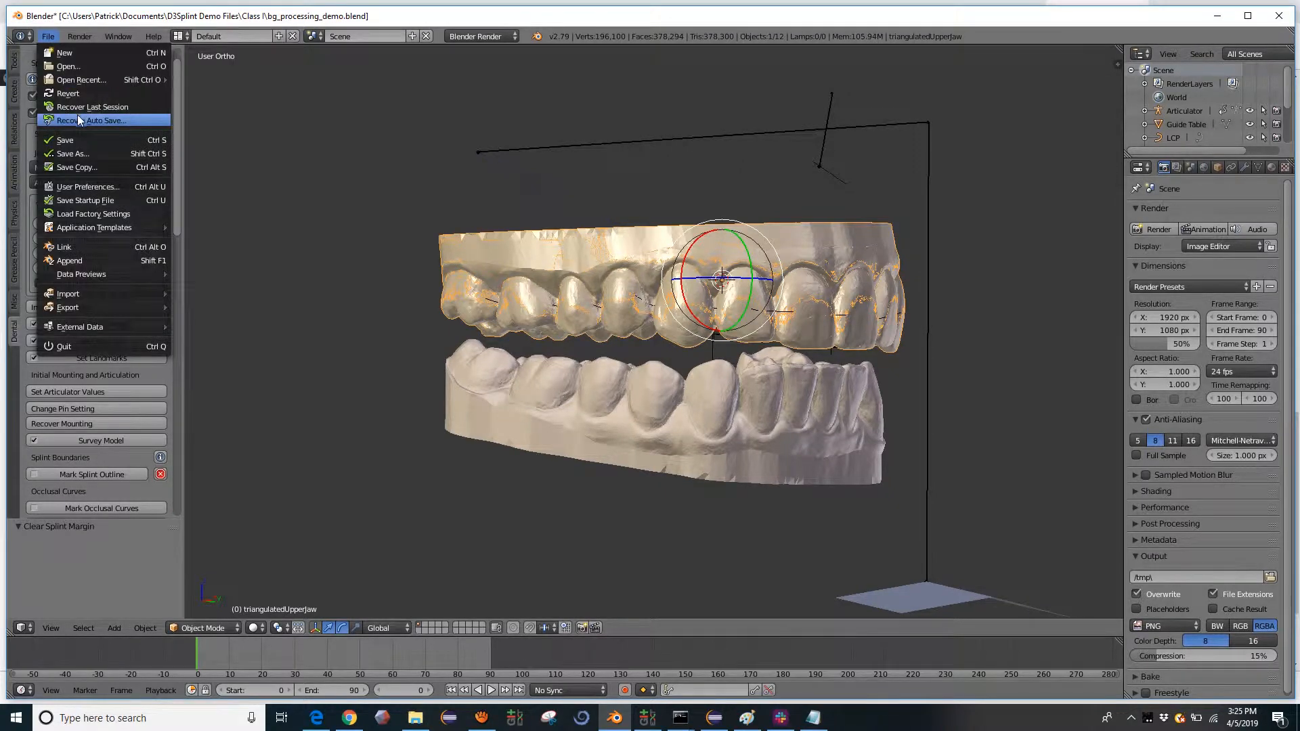
{"action": "left_click", "coordinate": [76, 186]}
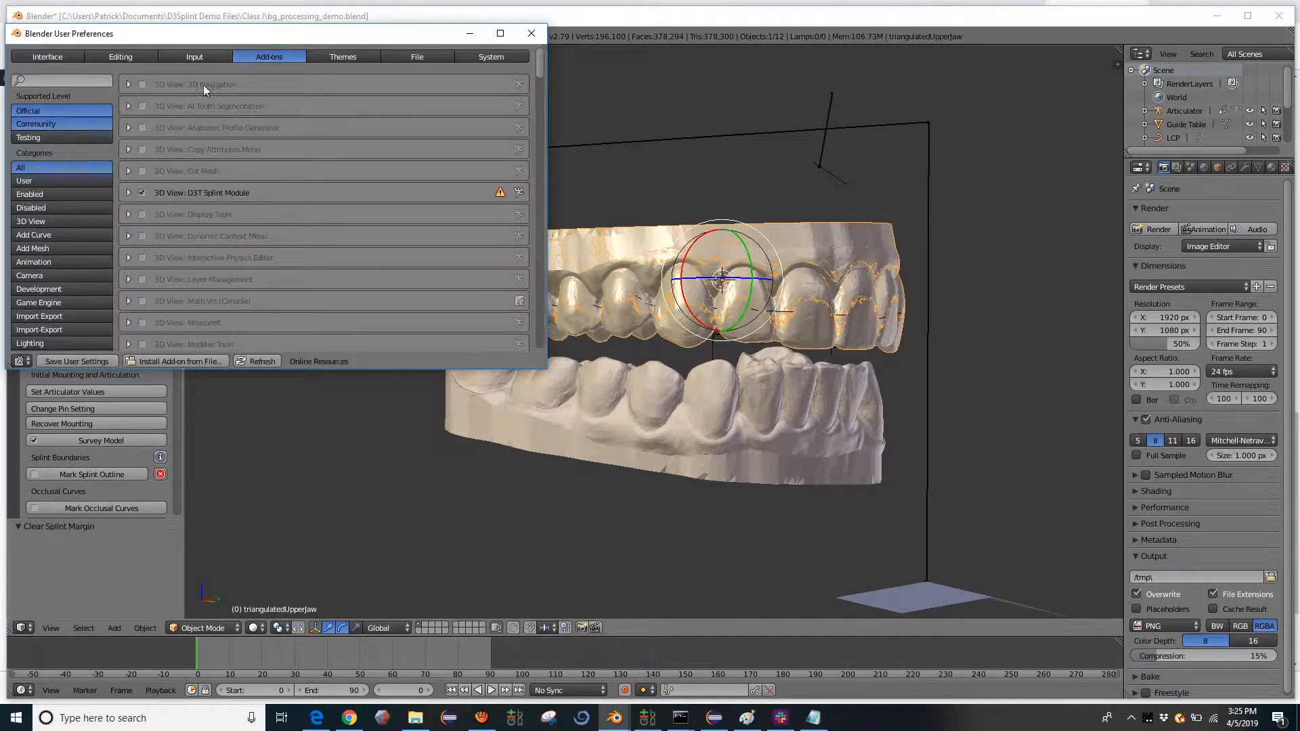
{"action": "left_click", "coordinate": [128, 193]}
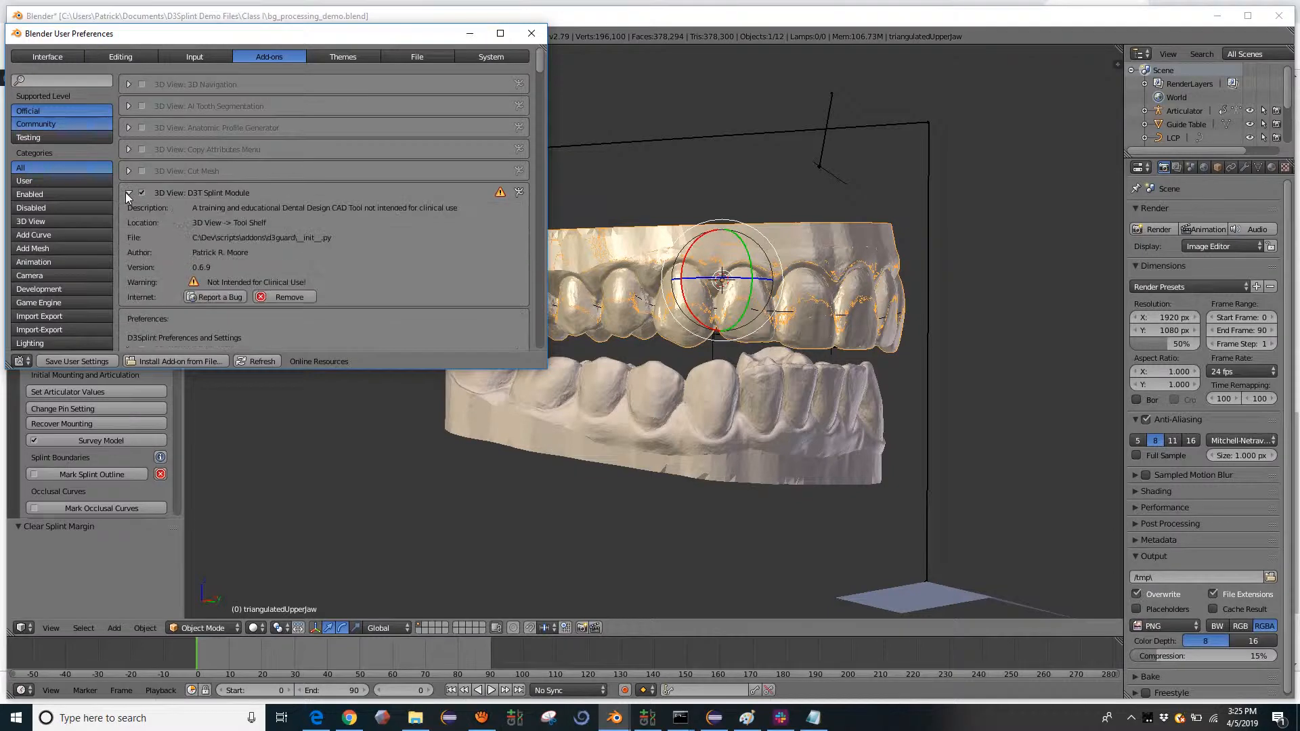
{"action": "scroll", "coordinate": [205, 164], "scroll_direction": "down", "scroll_amount": 3}
{"action": "scroll", "coordinate": [206, 164], "scroll_direction": "down", "scroll_amount": 1}
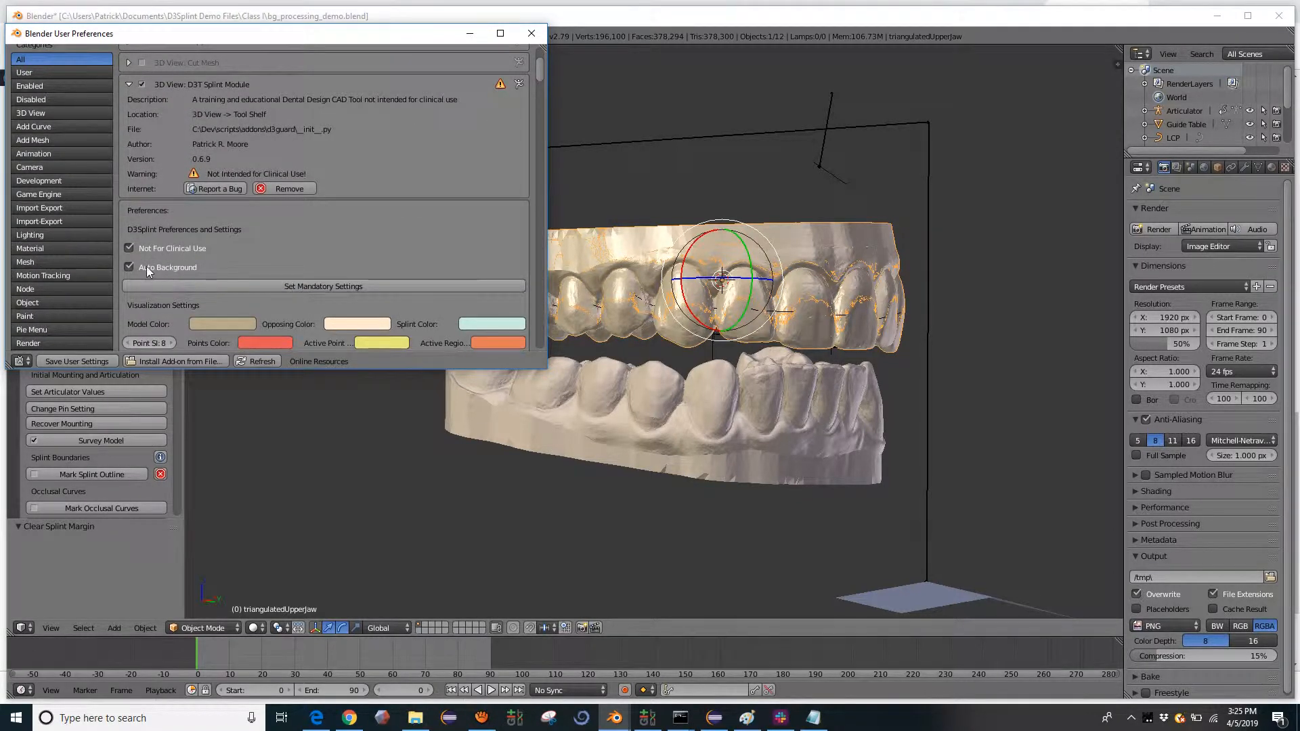
{"action": "left_click", "coordinate": [144, 265]}
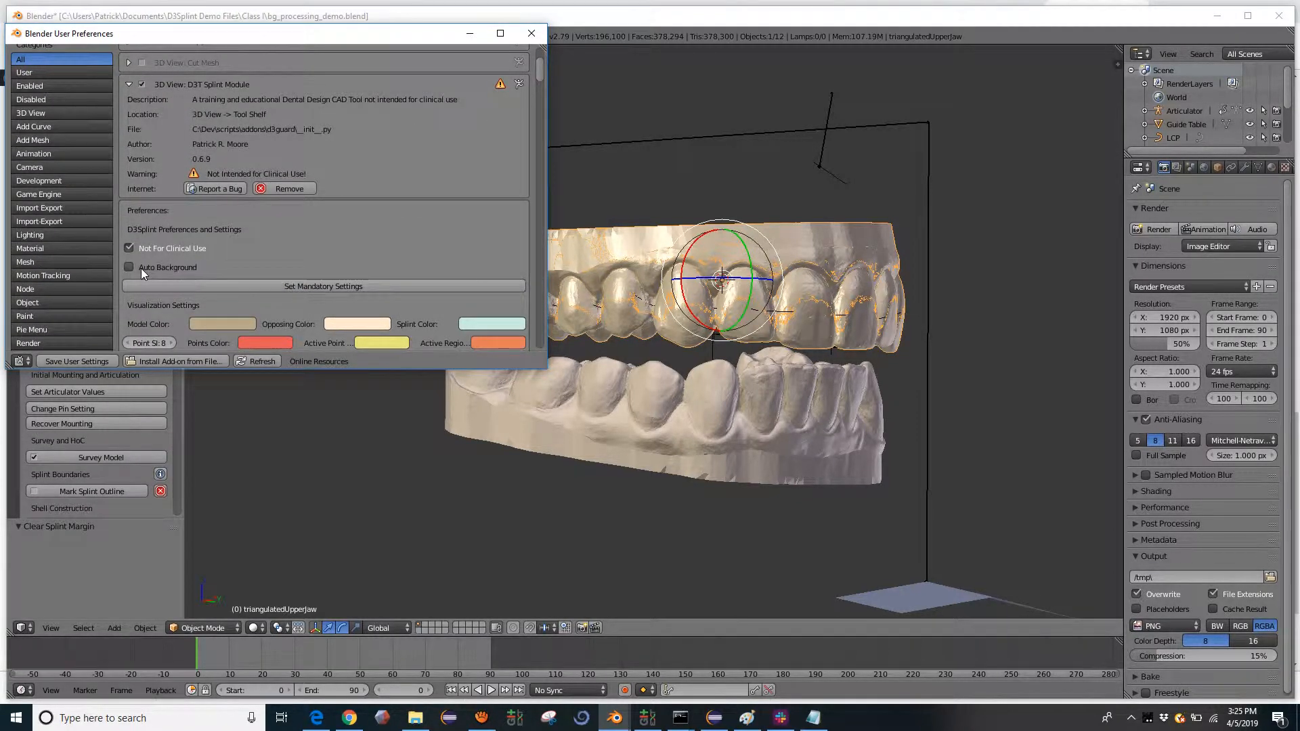
{"action": "left_click", "coordinate": [141, 268]}
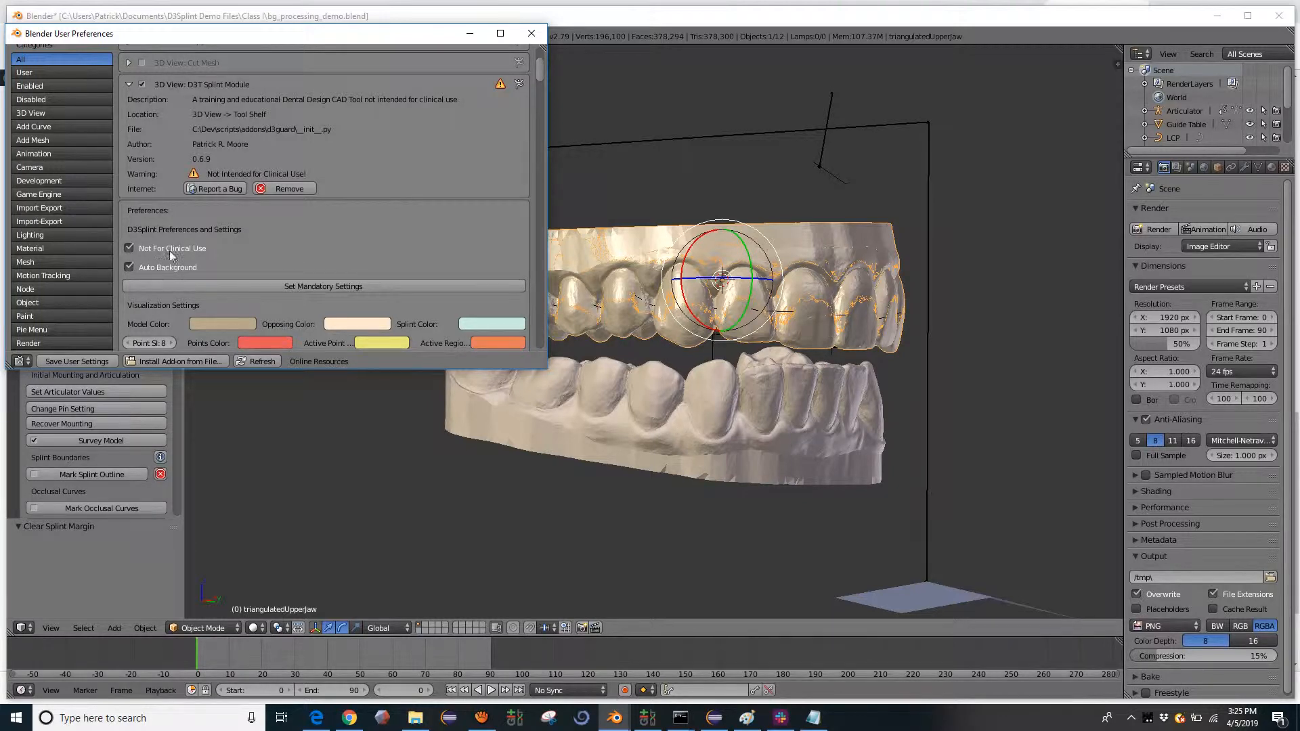
{"action": "left_click", "coordinate": [57, 363]}
{"action": "left_click", "coordinate": [532, 33]}
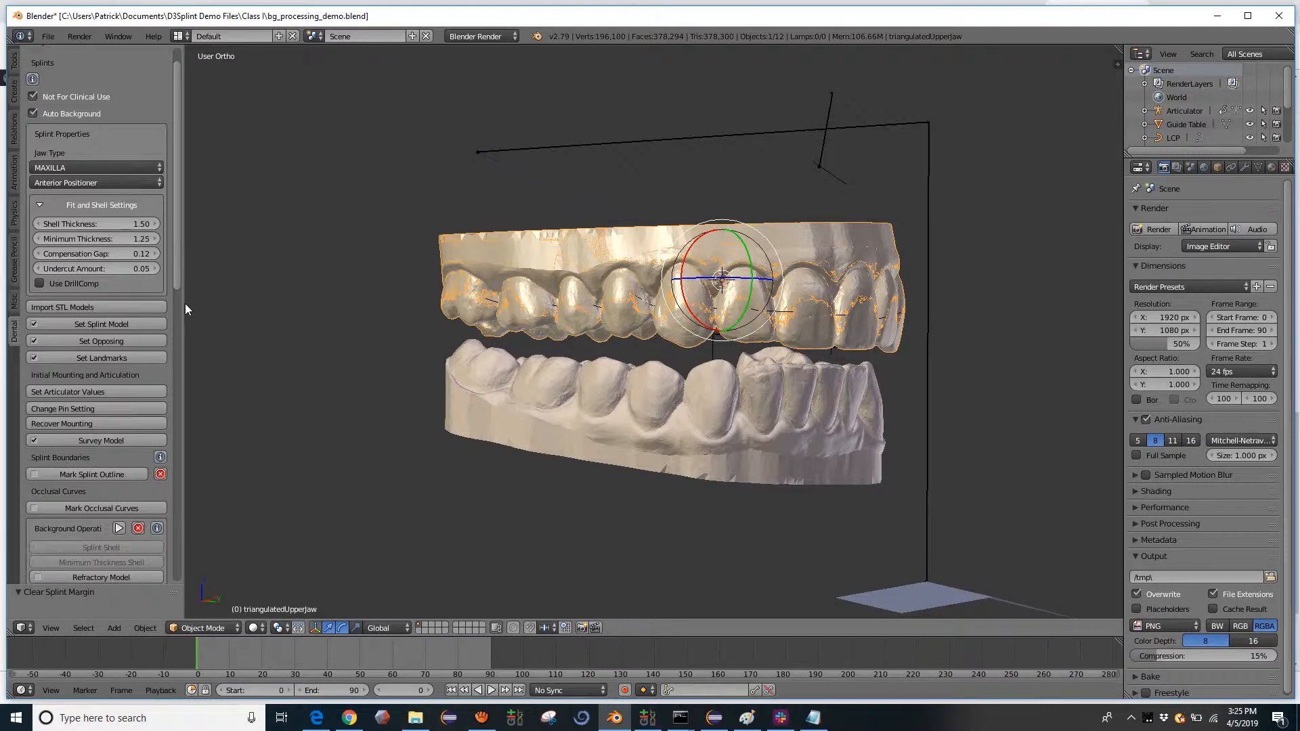
- Widen the splint workflow panel slightly and set the workflow type to Michigan Style
{"action": "left_click_drag", "start_coordinate": [182, 305], "coordinate": [193, 305]}
{"action": "left_click", "coordinate": [165, 182]}
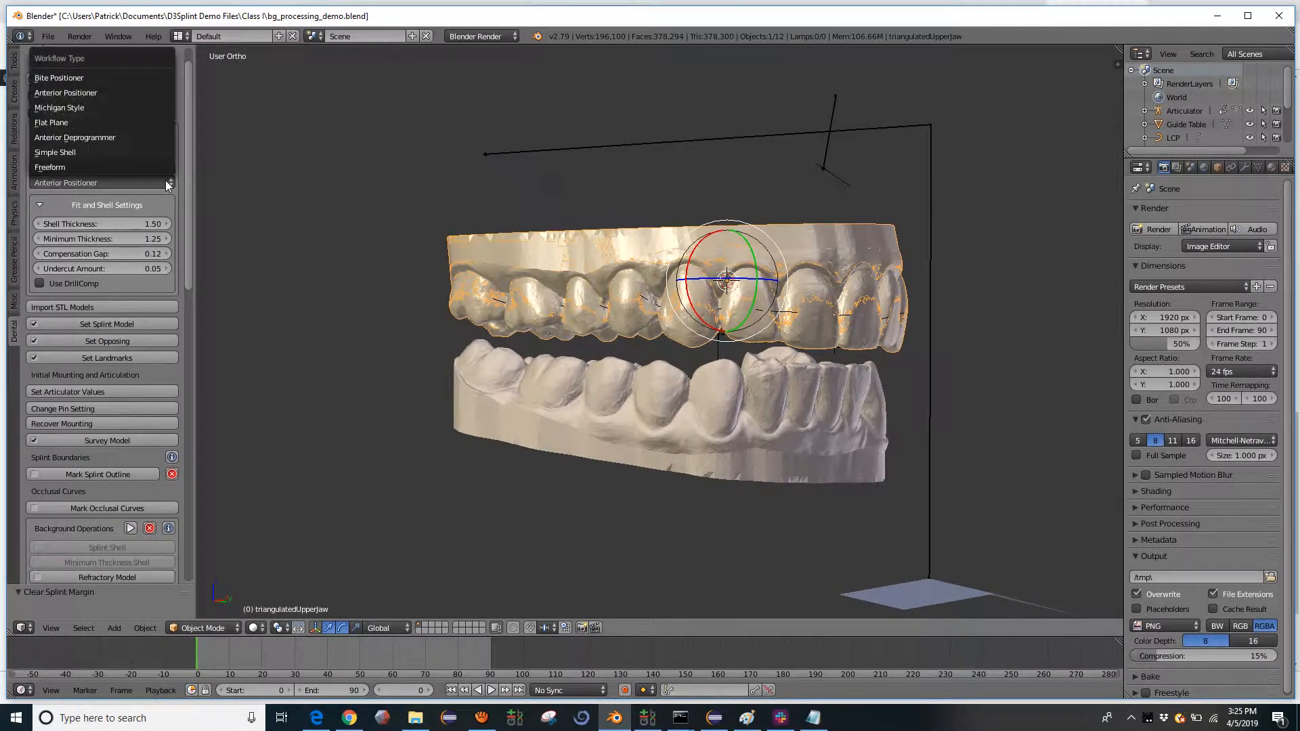
{"action": "left_click", "coordinate": [128, 109]}
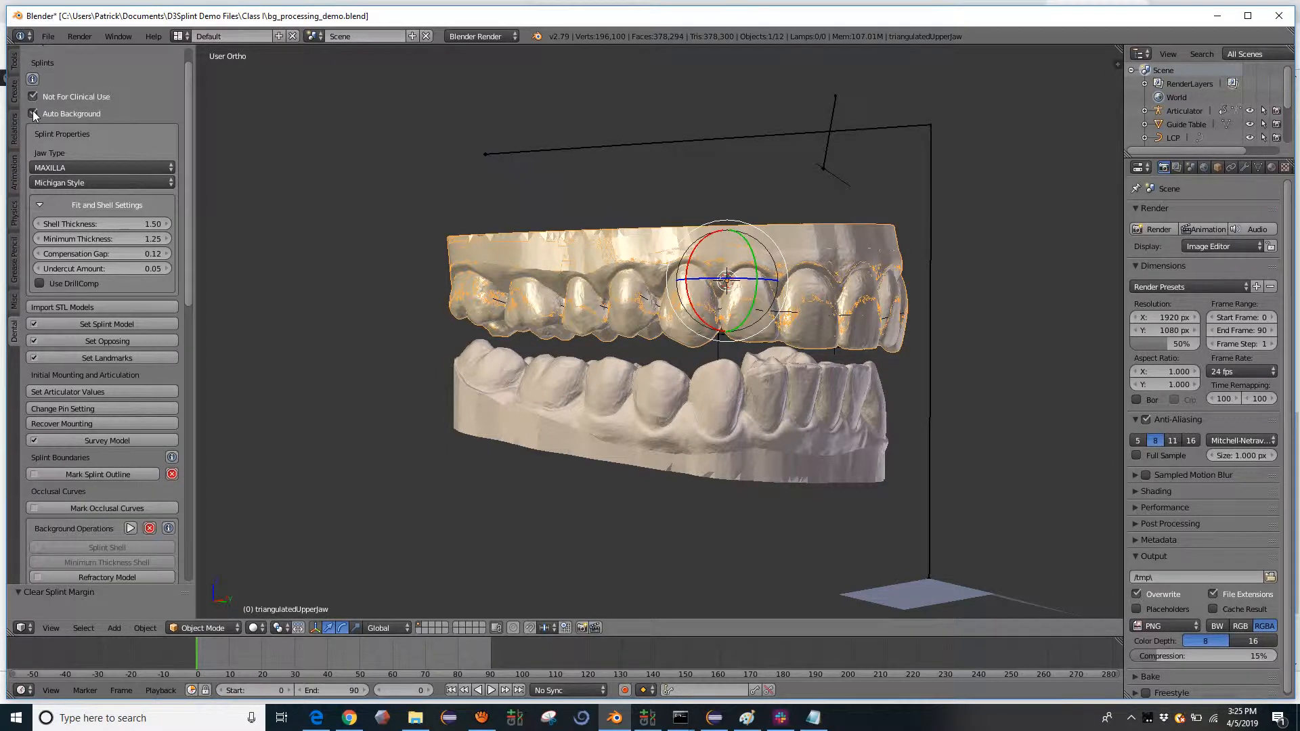
- Toggle Auto Background off and on to compare the Michigan Style workflow
{"action": "scroll", "coordinate": [100, 338], "scroll_direction": "down", "scroll_amount": 2}
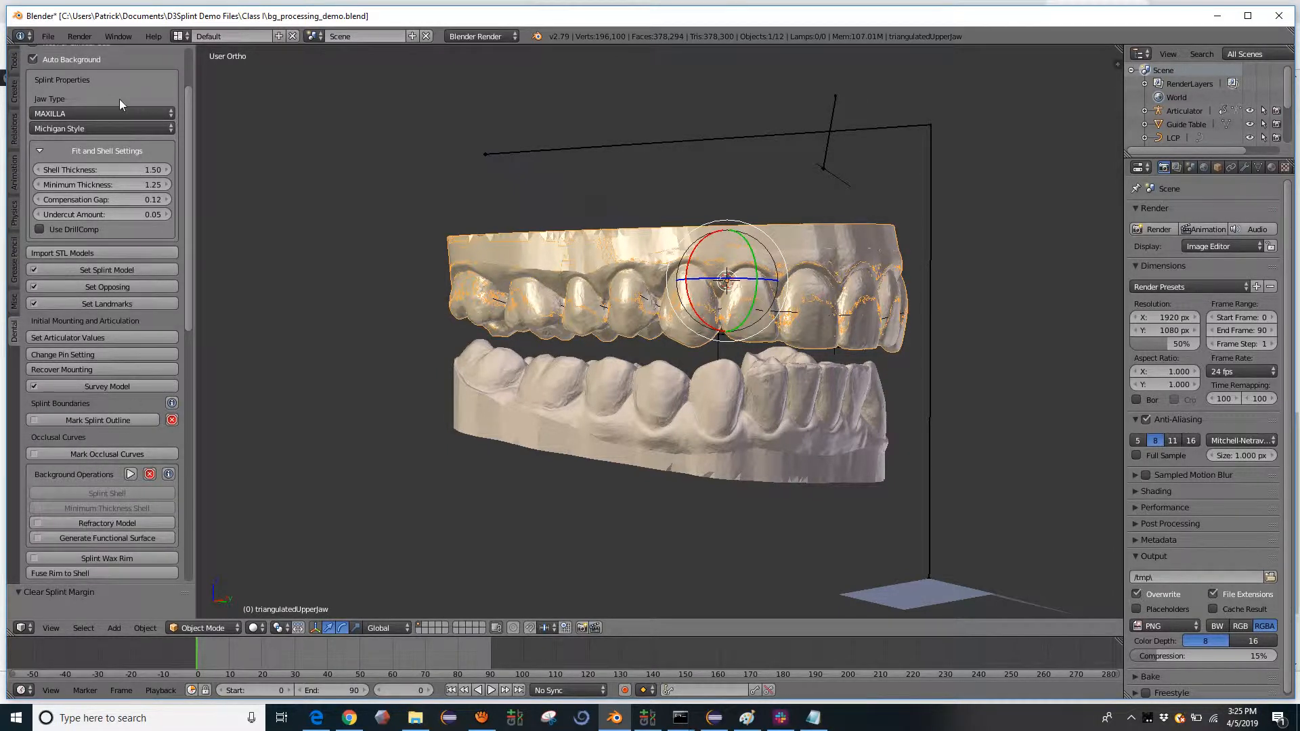
{"action": "left_click", "coordinate": [75, 58]}
{"action": "left_click", "coordinate": [74, 59]}
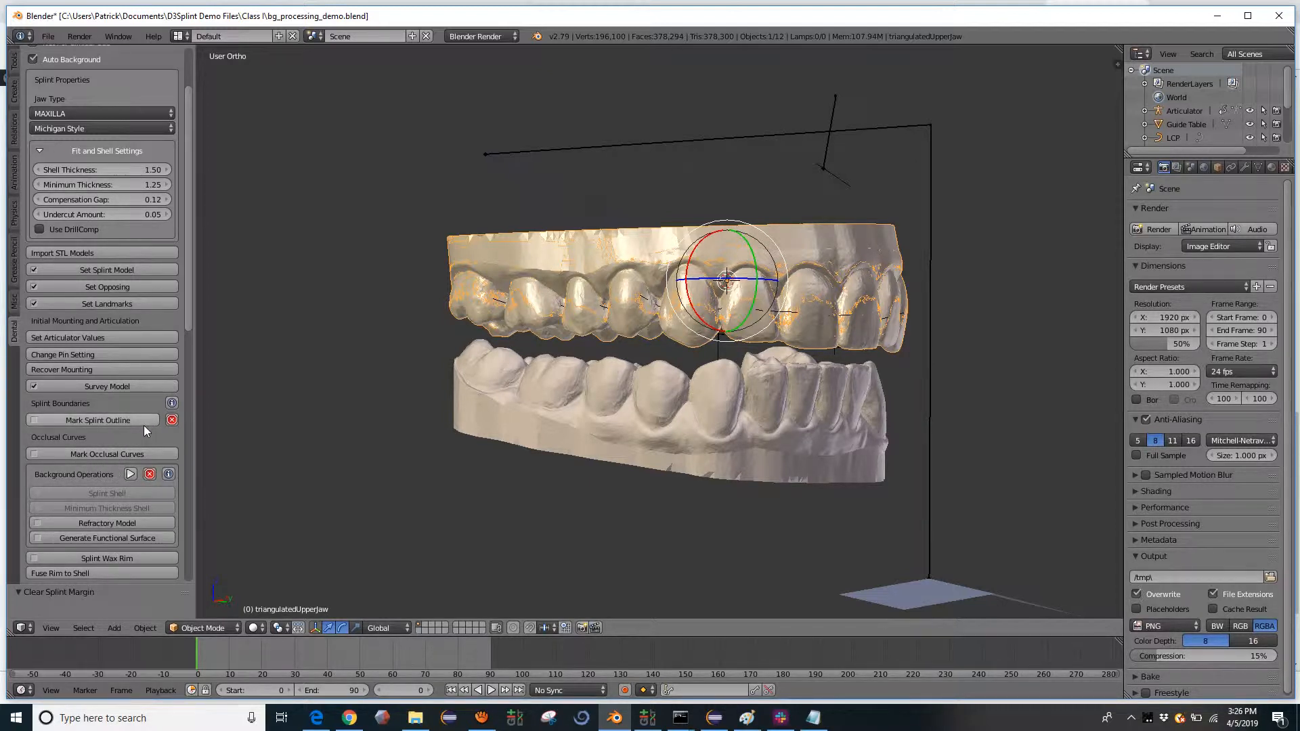
- Examine the Fit and Shell Settings, including the compensation gap, without changing any values
{"action": "scroll", "coordinate": [160, 291], "scroll_direction": "up", "scroll_amount": 2}
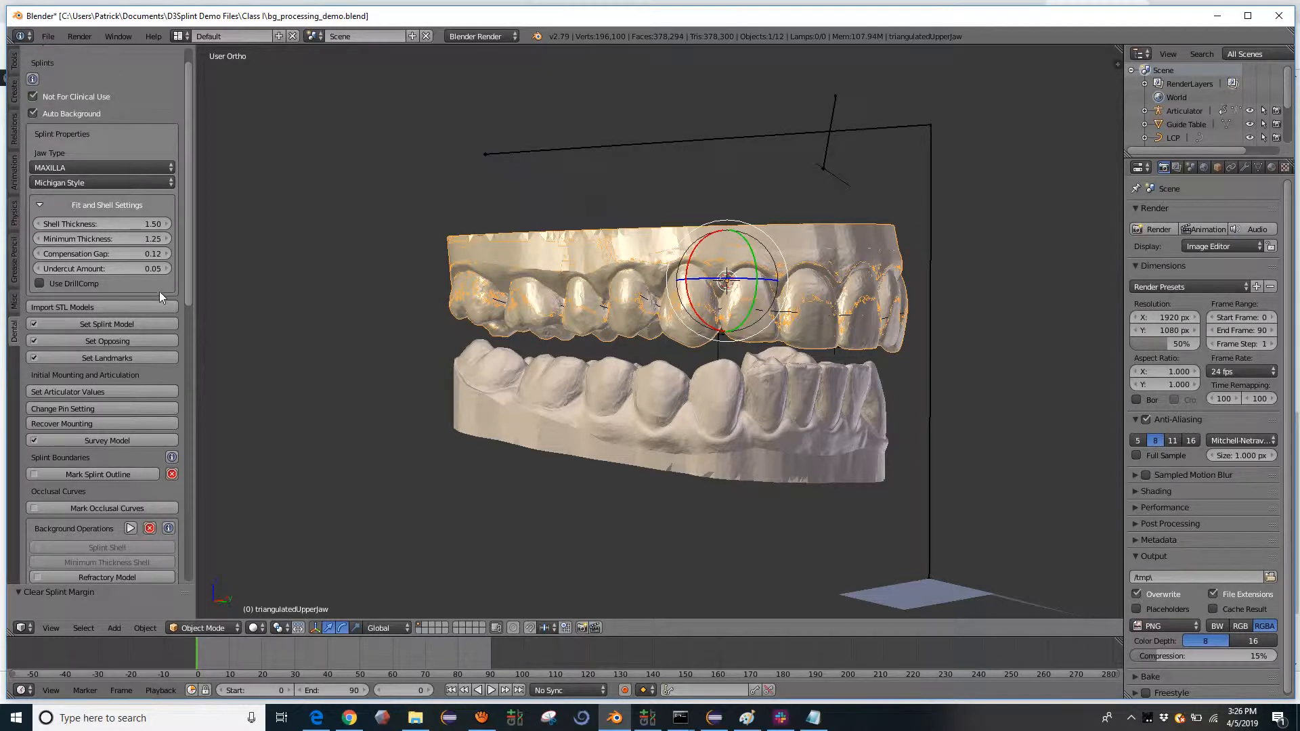
{"action": "scroll", "coordinate": [160, 292], "scroll_direction": "down", "scroll_amount": 1}
{"action": "scroll", "coordinate": [160, 293], "scroll_direction": "up", "scroll_amount": 1}
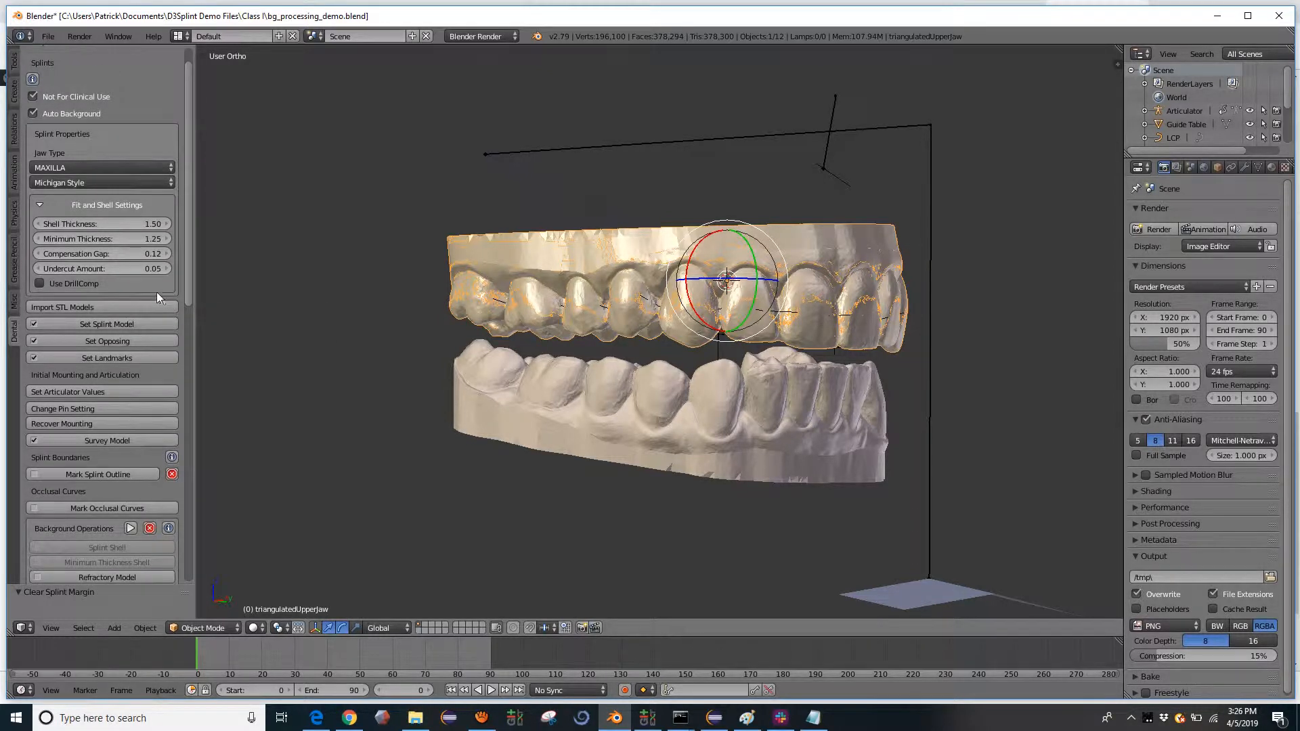
{"action": "left_click", "coordinate": [39, 203]}
{"action": "left_click", "coordinate": [38, 203]}
{"action": "left_click", "coordinate": [38, 204]}
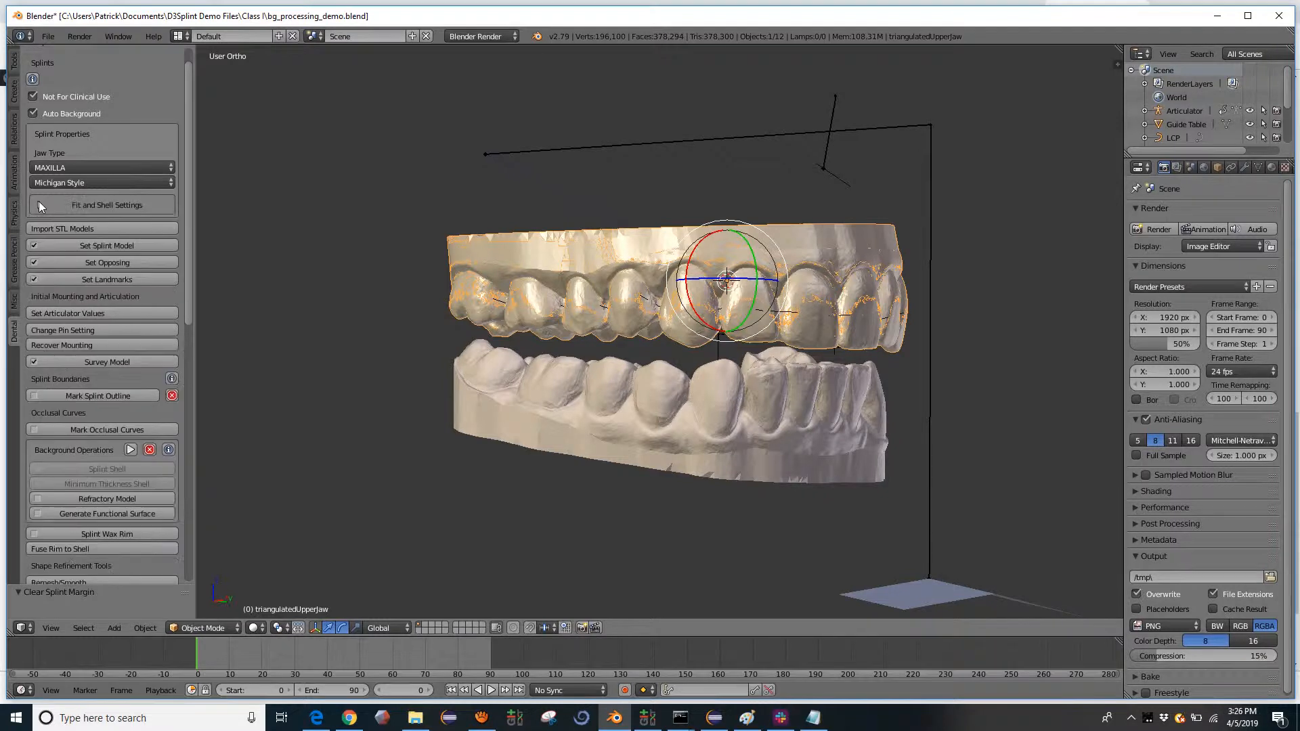
{"action": "left_click", "coordinate": [38, 203]}
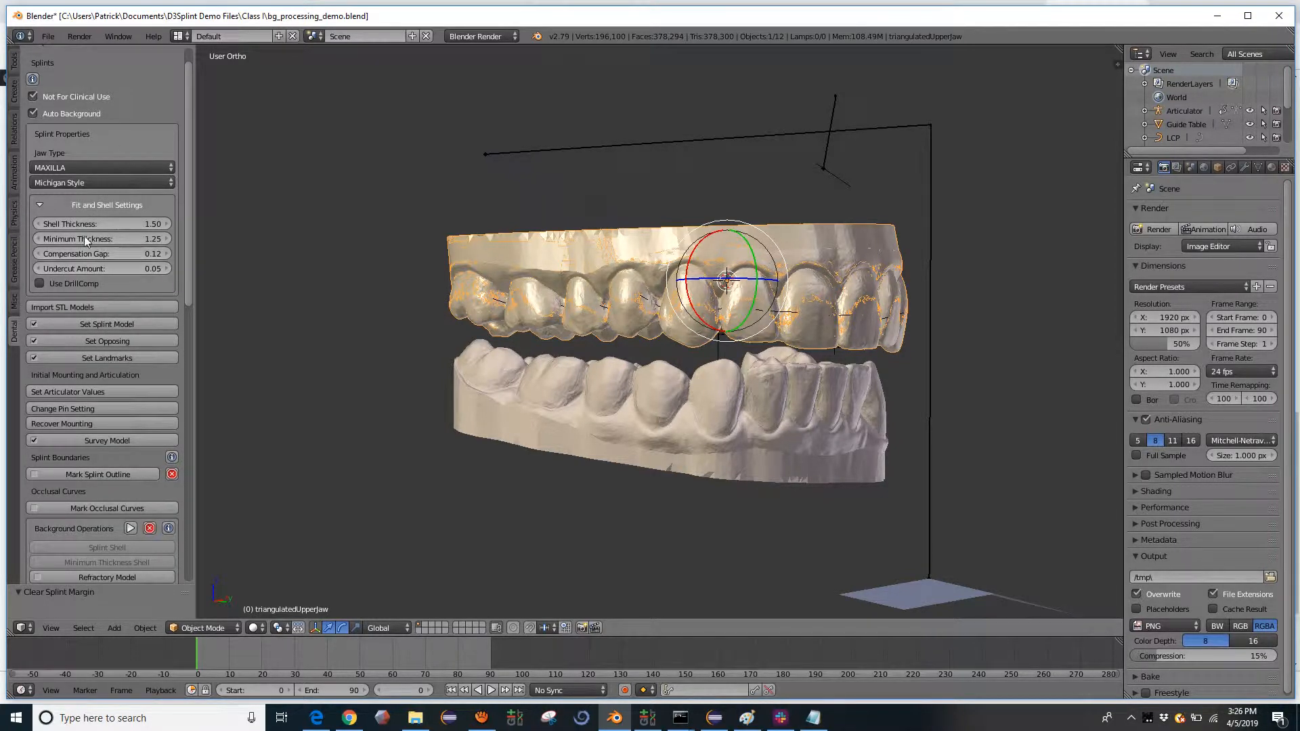
{"action": "left_click", "coordinate": [131, 254]}
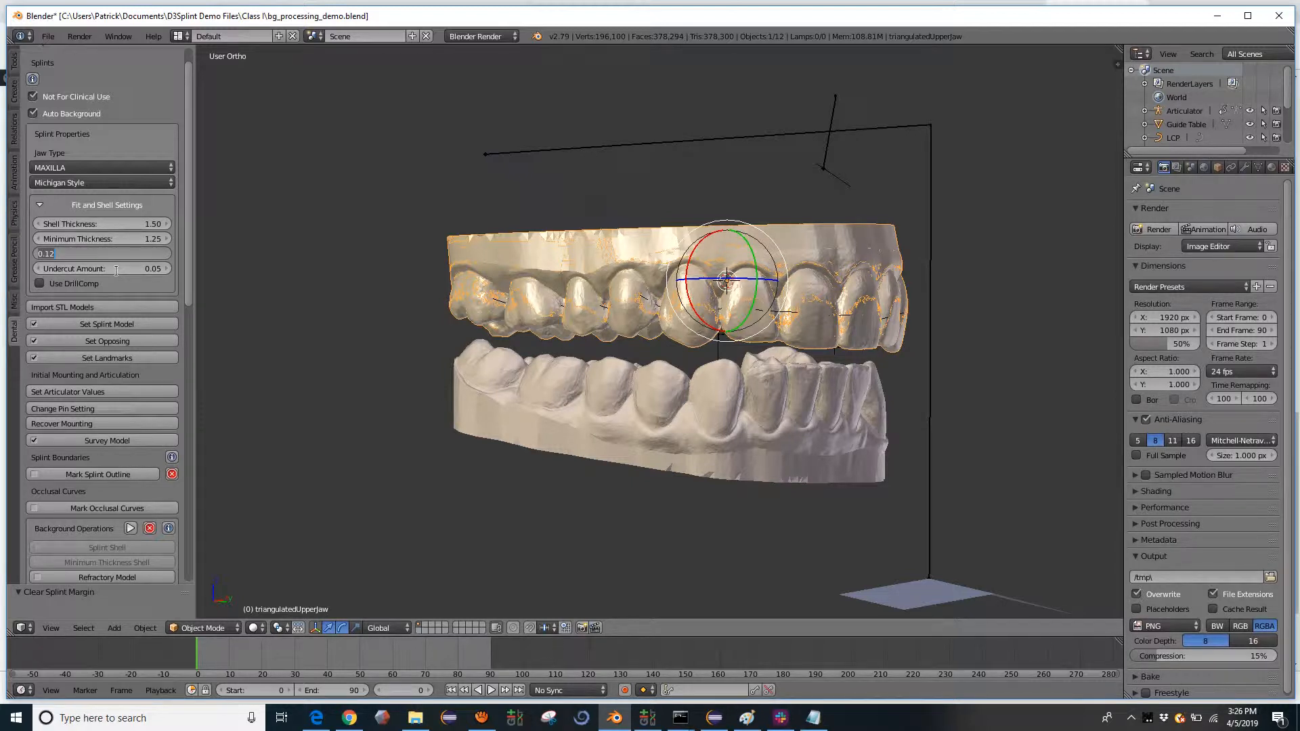
{"action": "left_click", "coordinate": [115, 270]}
- Inspect the Refractory Model options for undercut, compensation gap and blockout limit, then dismiss them without creating the model
{"action": "scroll", "coordinate": [99, 526], "scroll_direction": "down", "scroll_amount": 3}
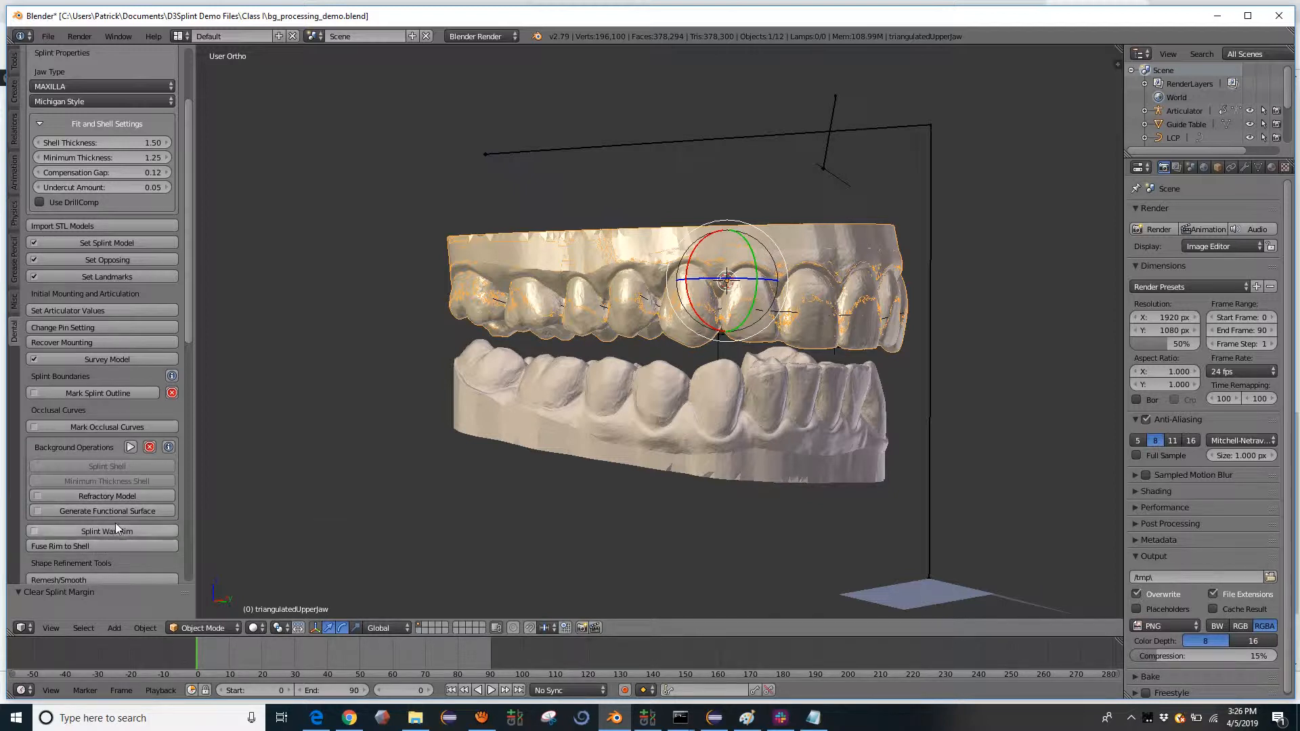
{"action": "scroll", "coordinate": [115, 523], "scroll_direction": "down", "scroll_amount": 1}
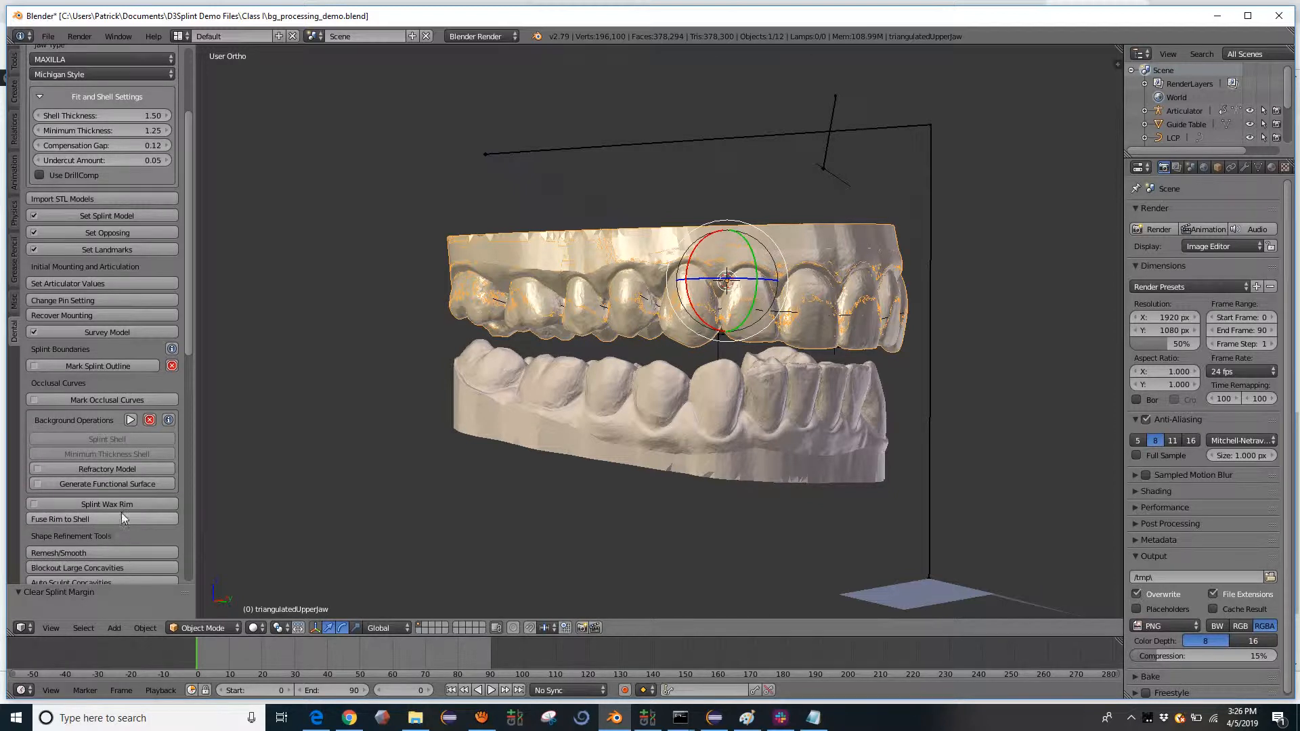
{"action": "left_click", "coordinate": [109, 468]}
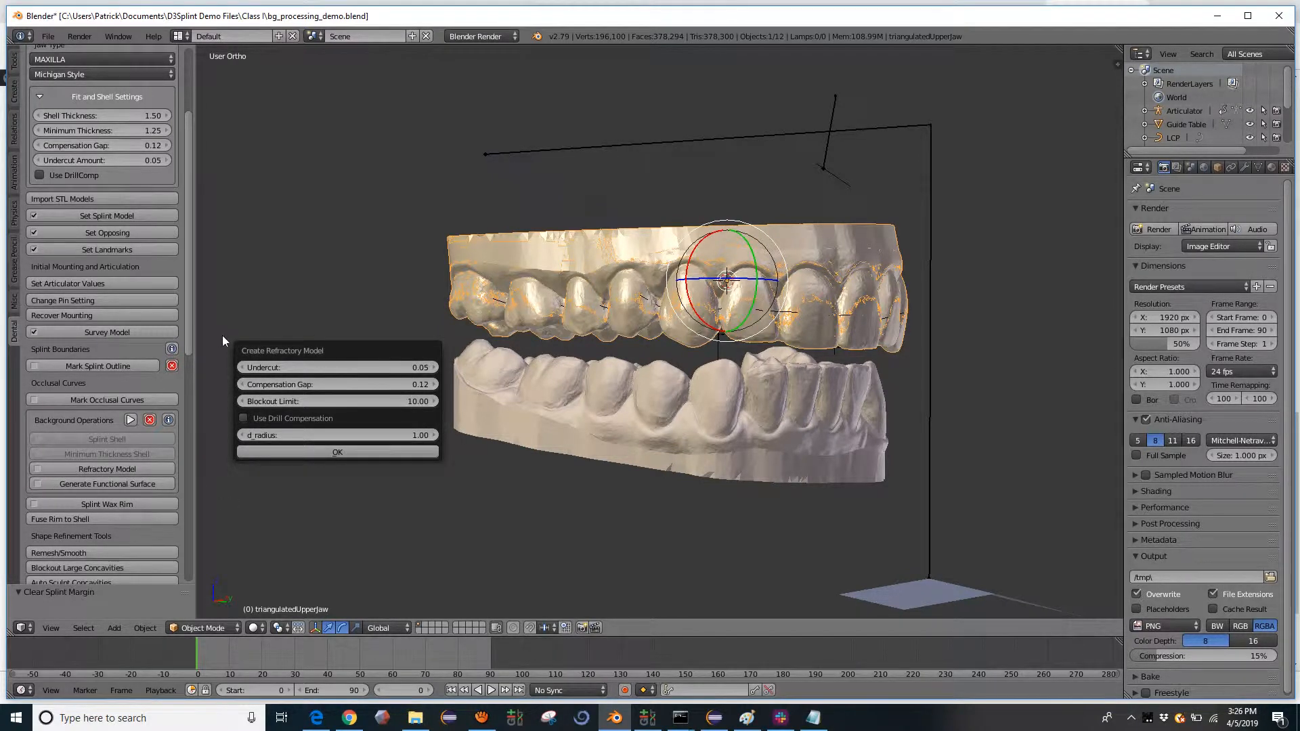
{"action": "scroll", "coordinate": [157, 335], "scroll_direction": "up", "scroll_amount": 5}
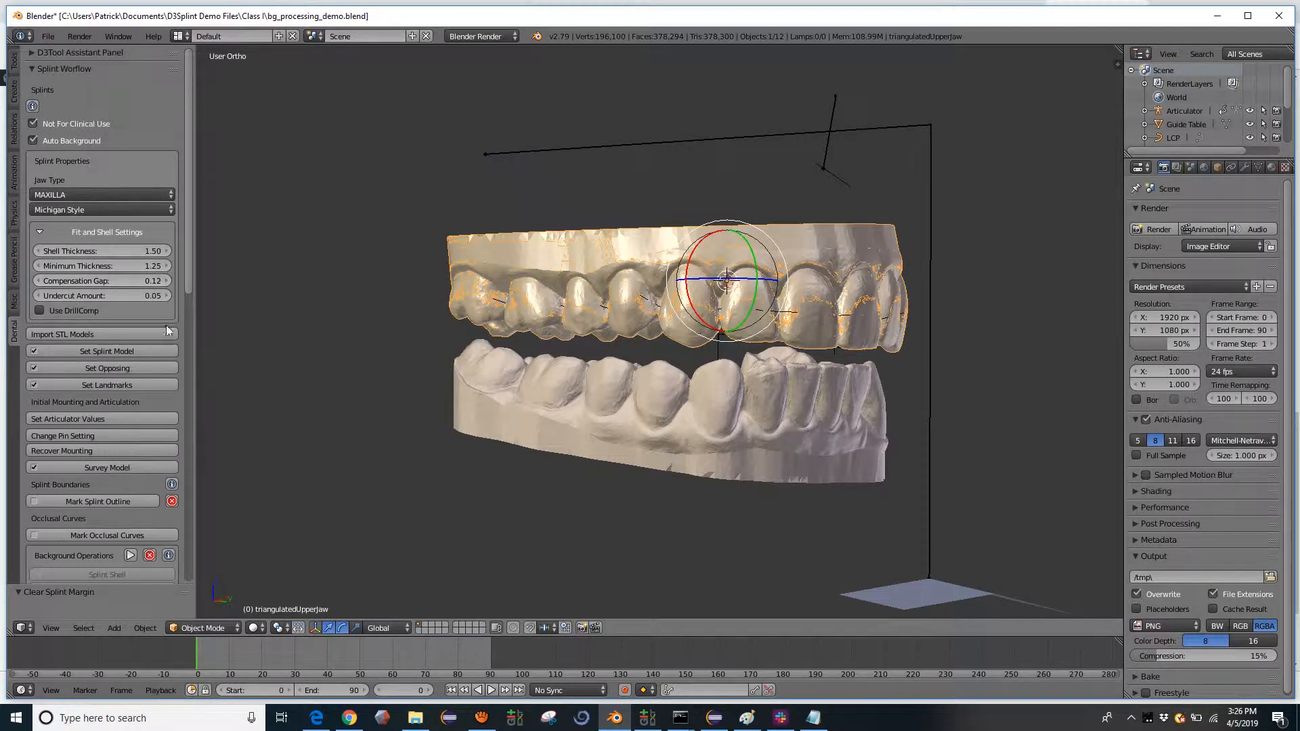
- Preview the articulated jaw motion and review the articulator values without applying them
{"action": "scroll", "coordinate": [106, 501], "scroll_direction": "down", "scroll_amount": 2}
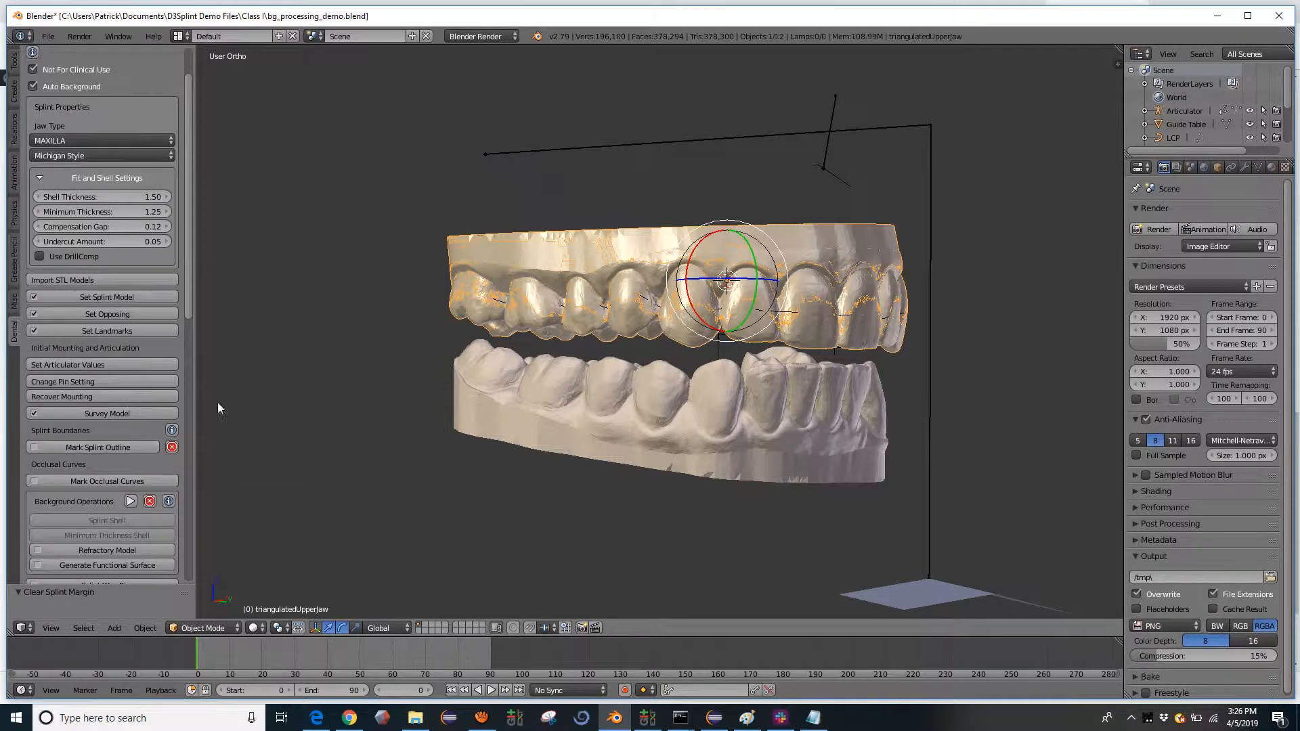
{"action": "scroll", "coordinate": [375, 402], "scroll_direction": "up", "scroll_amount": 3}
{"action": "key", "text": "alt+a"}
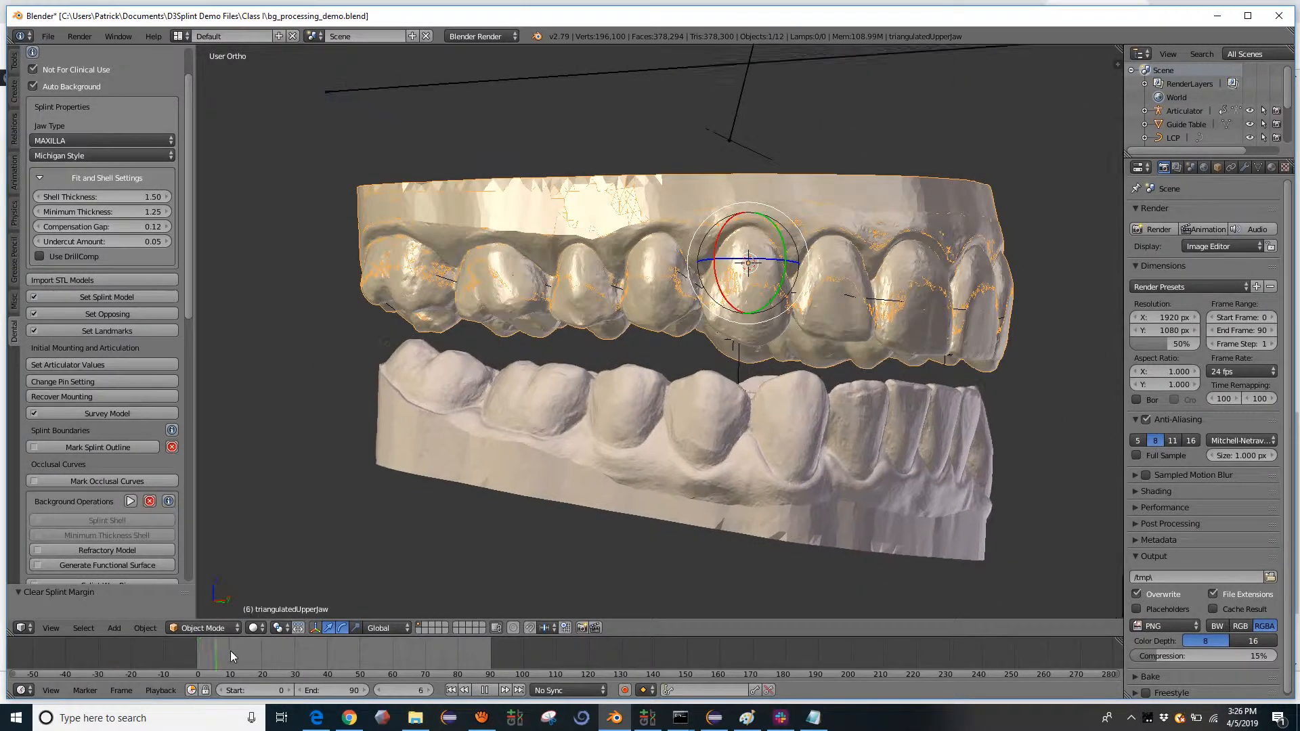
{"action": "key", "text": "alt+a"}
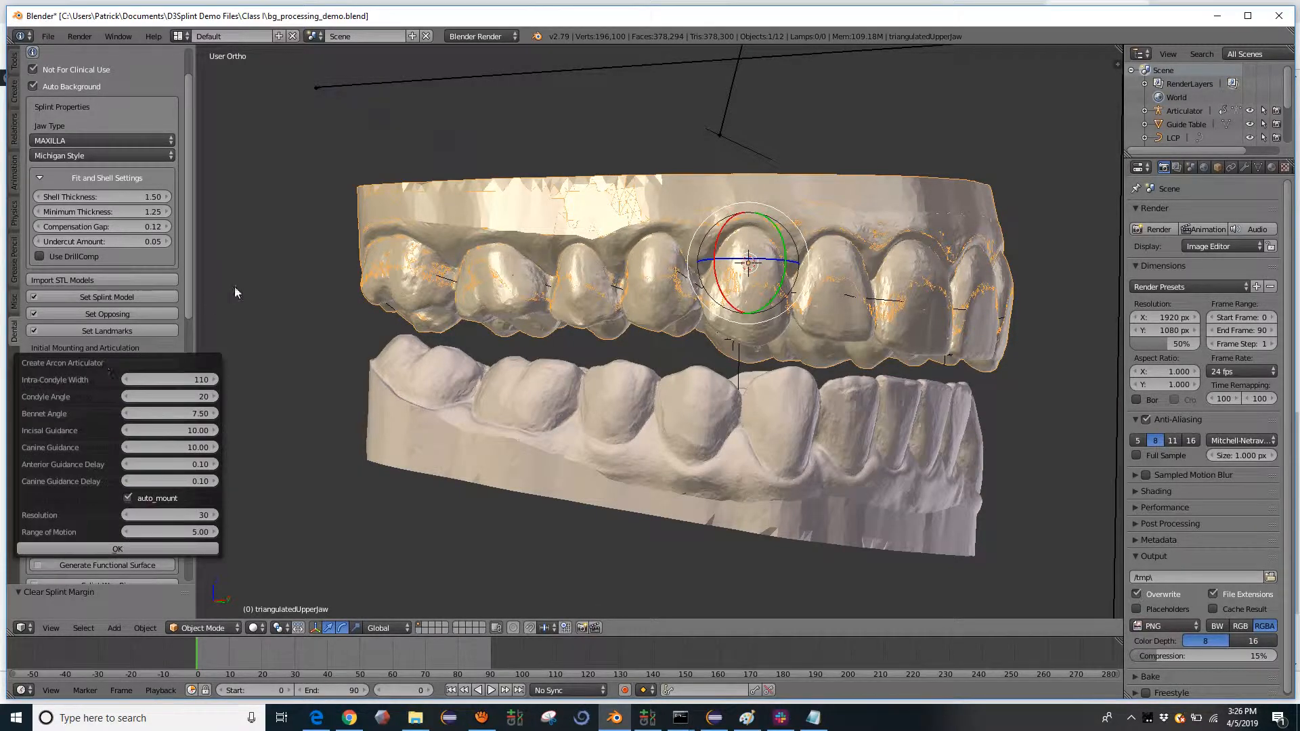
{"action": "scroll", "coordinate": [158, 242], "scroll_direction": "up", "scroll_amount": 2}
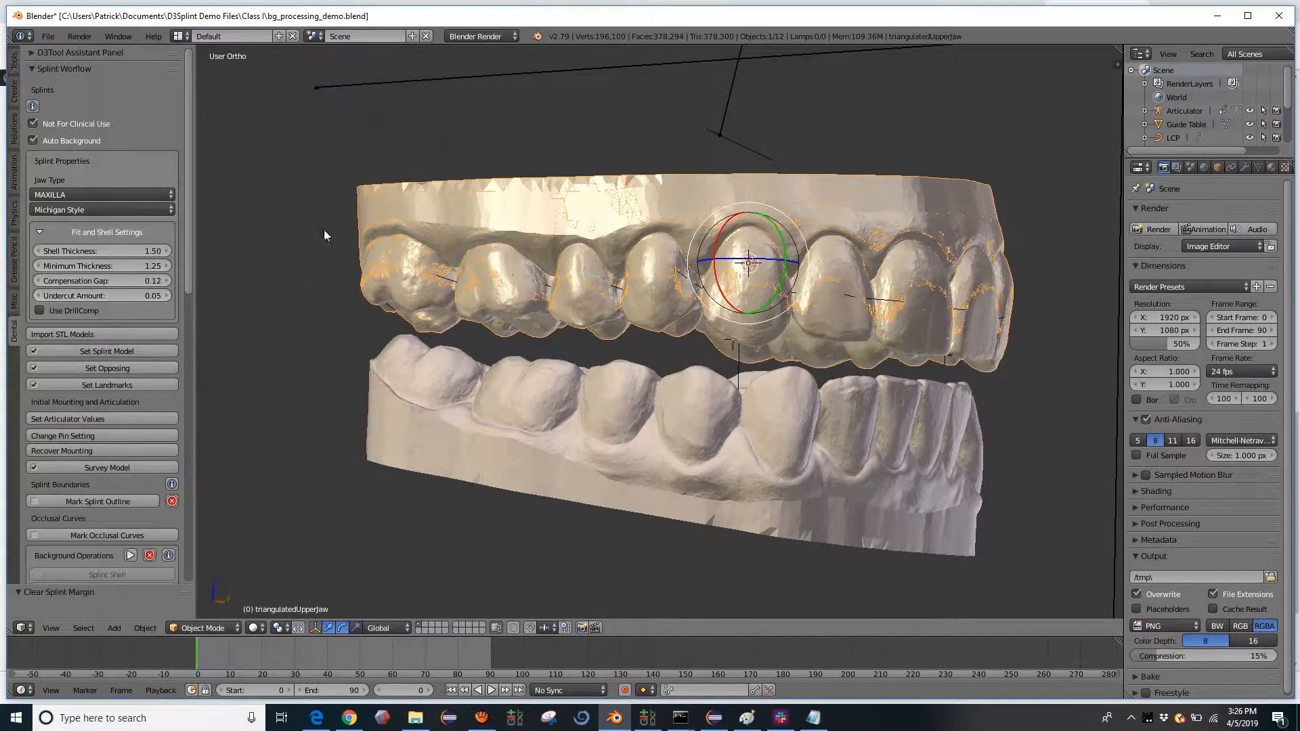
- Mark the splint outline around the upper arch and pick the teeth inside it as the splint's interior region
{"action": "scroll", "coordinate": [775, 215], "scroll_direction": "down", "scroll_amount": 3}
{"action": "mouse_move", "coordinate": [719, 323]}
{"action": "middle_mouse_down"}
{"action": "mouse_move", "coordinate": [677, 318]}
{"action": "mouse_move", "coordinate": [732, 320]}
{"action": "middle_mouse_up"}
{"action": "scroll", "coordinate": [105, 489], "scroll_direction": "down", "scroll_amount": 4}
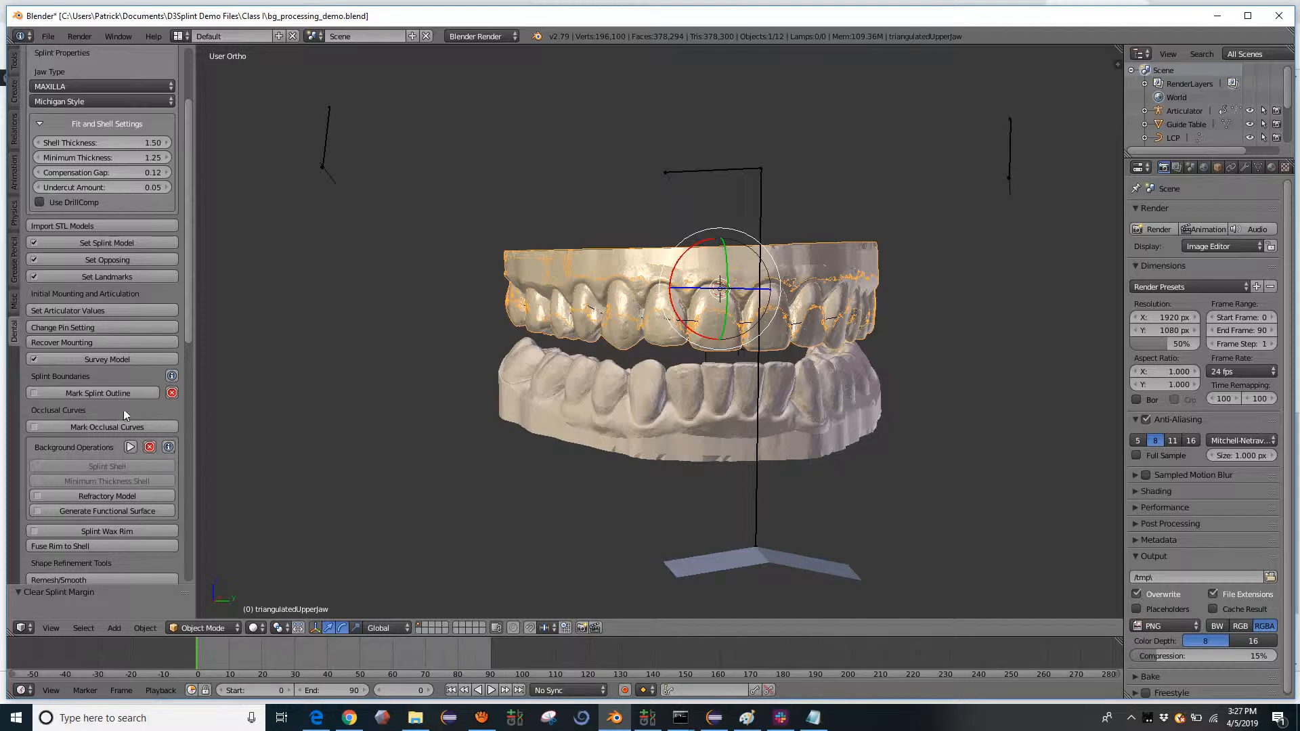
{"action": "left_click", "coordinate": [111, 393]}
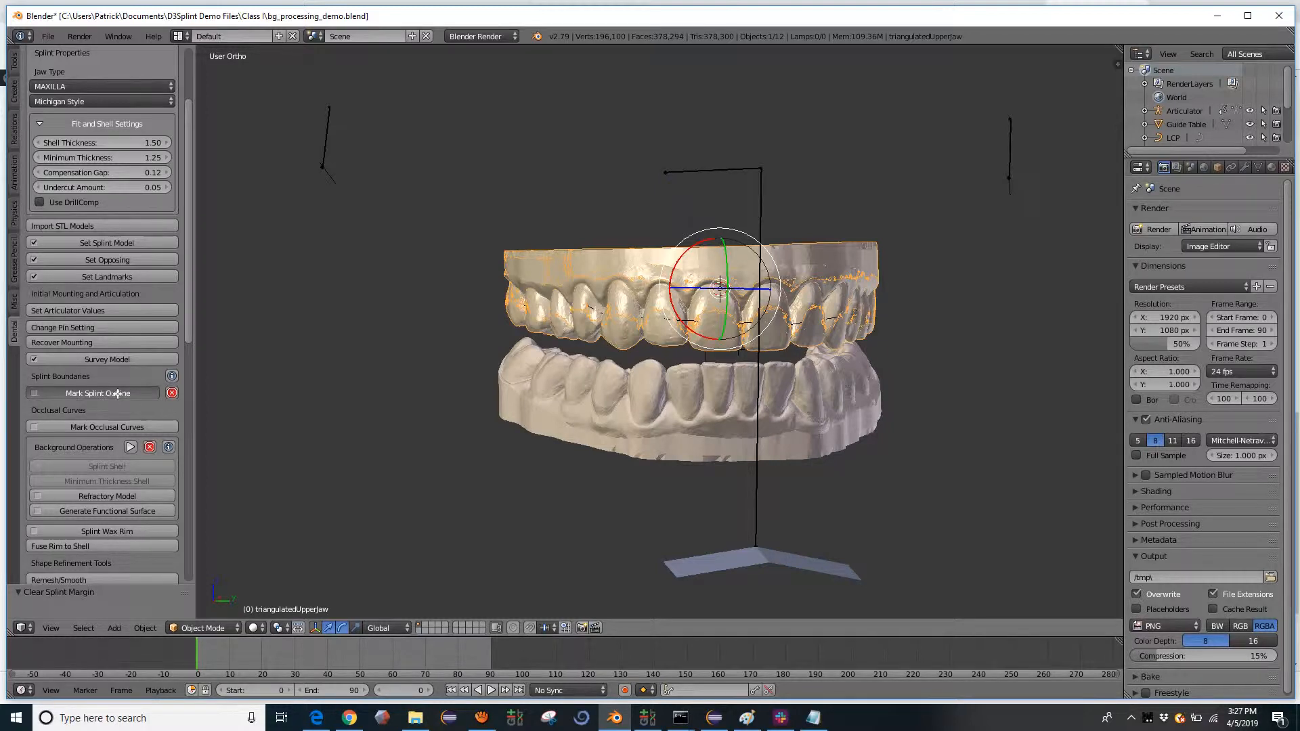
{"action": "scroll", "coordinate": [664, 294], "scroll_direction": "up", "scroll_amount": 3}
{"action": "middle_click_drag", "start_coordinate": [691, 291], "coordinate": [535, 112]}
{"action": "scroll", "coordinate": [503, 255], "scroll_direction": "down", "scroll_amount": 2}
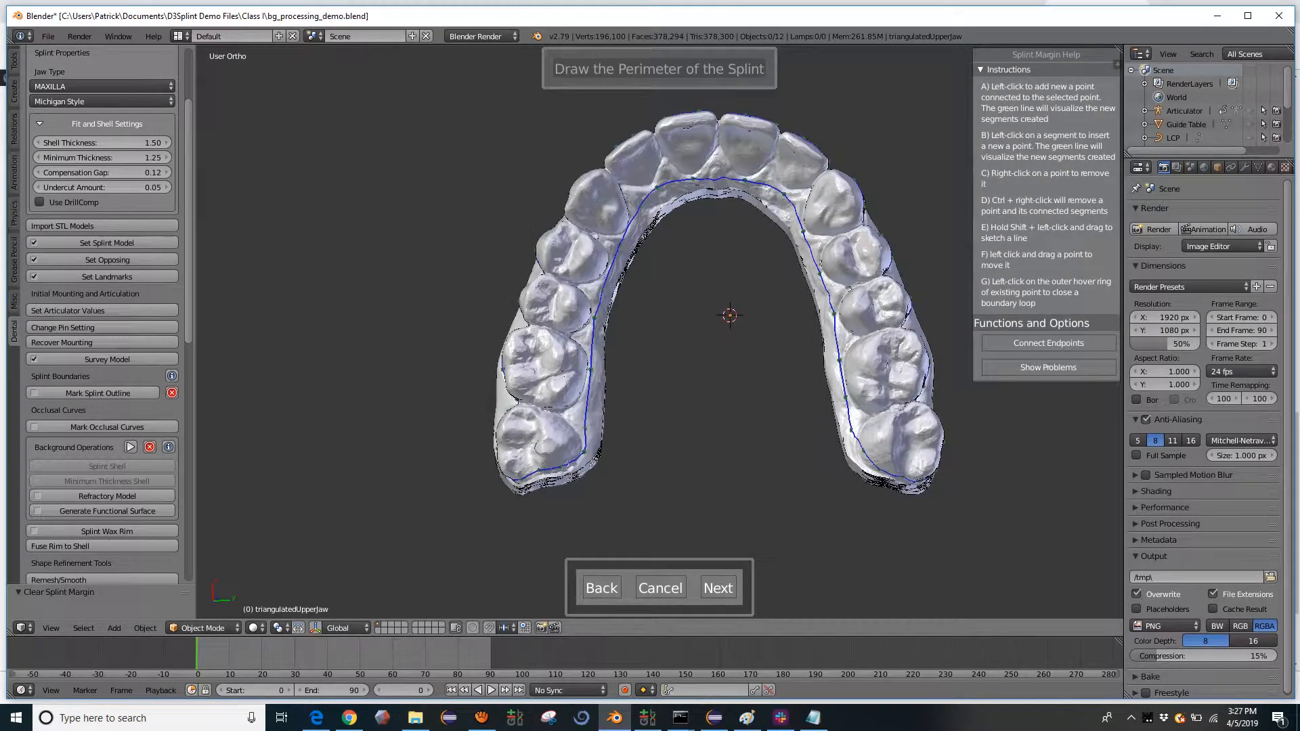
{"action": "left_click", "coordinate": [718, 588]}
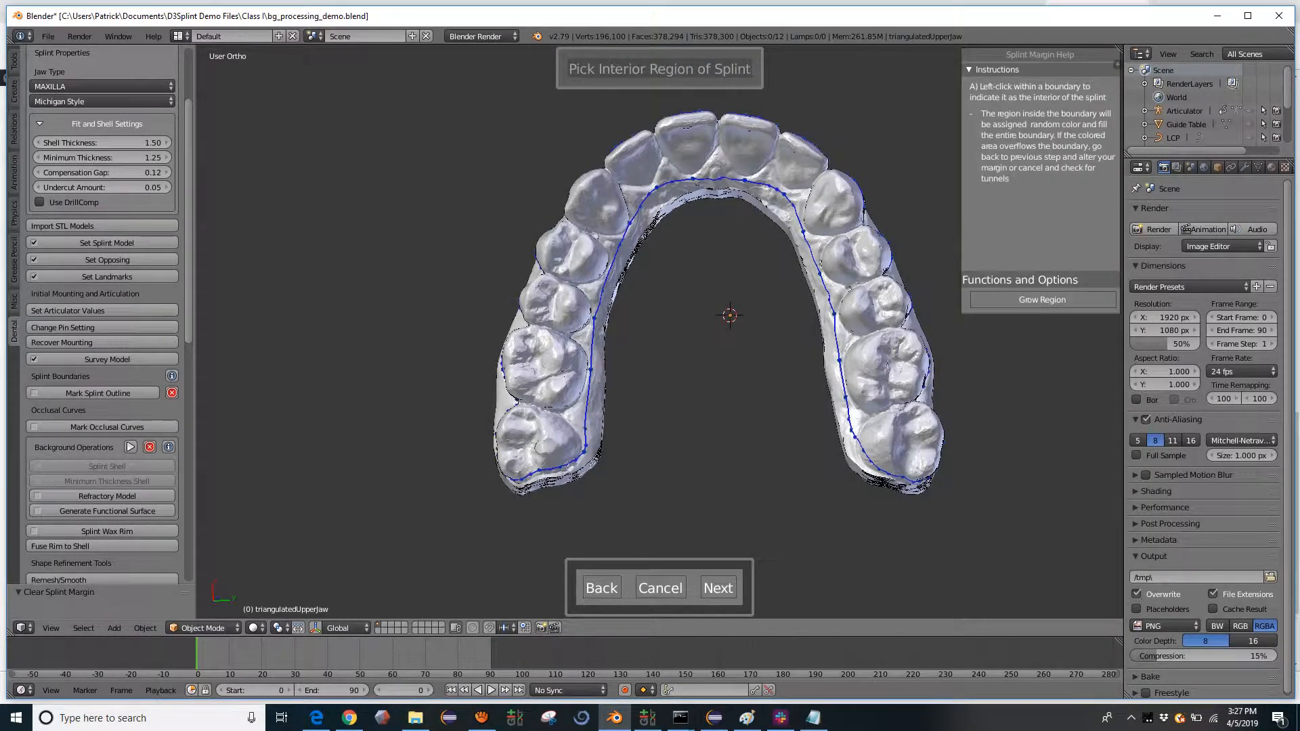
{"action": "left_click", "coordinate": [692, 145]}
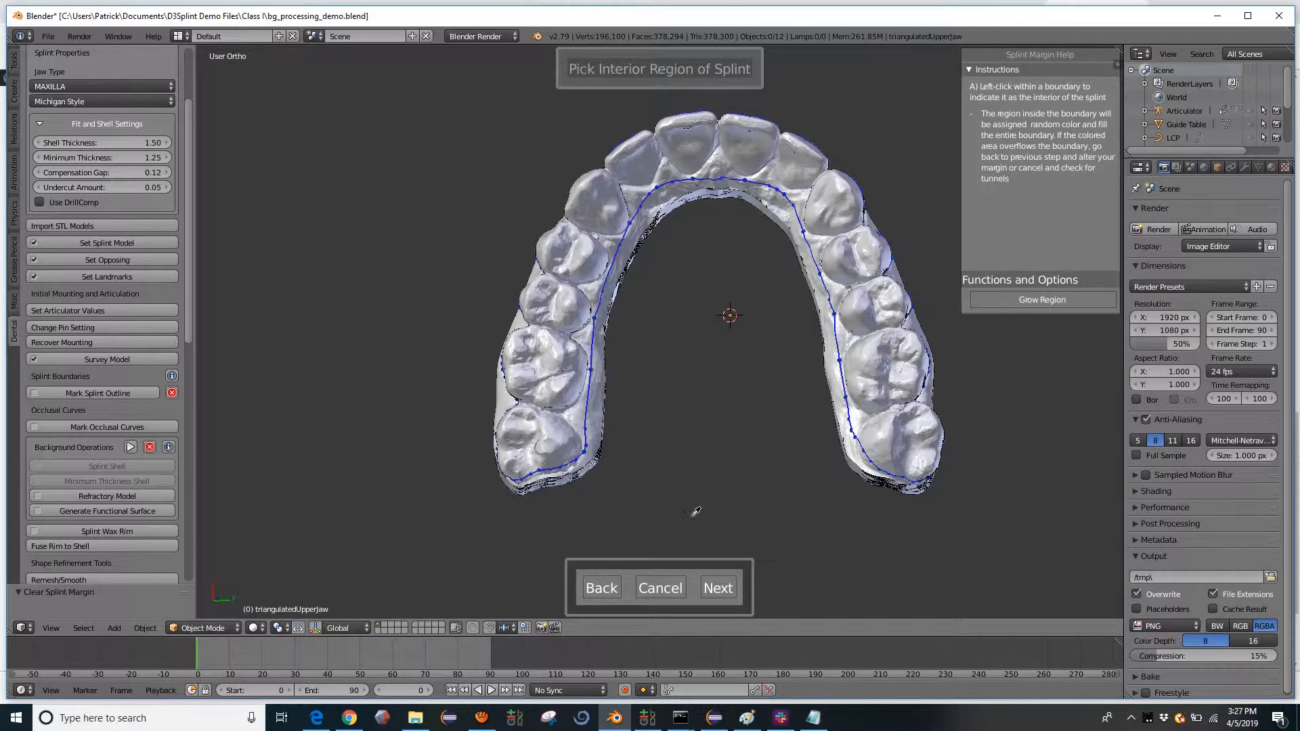
{"action": "left_click", "coordinate": [716, 588]}
- Mark the maxillary occlusal curve along the outer cusps and incisal edges, from one rear molar around to the opposite one
{"action": "middle_click_drag", "start_coordinate": [799, 294], "coordinate": [771, 271]}
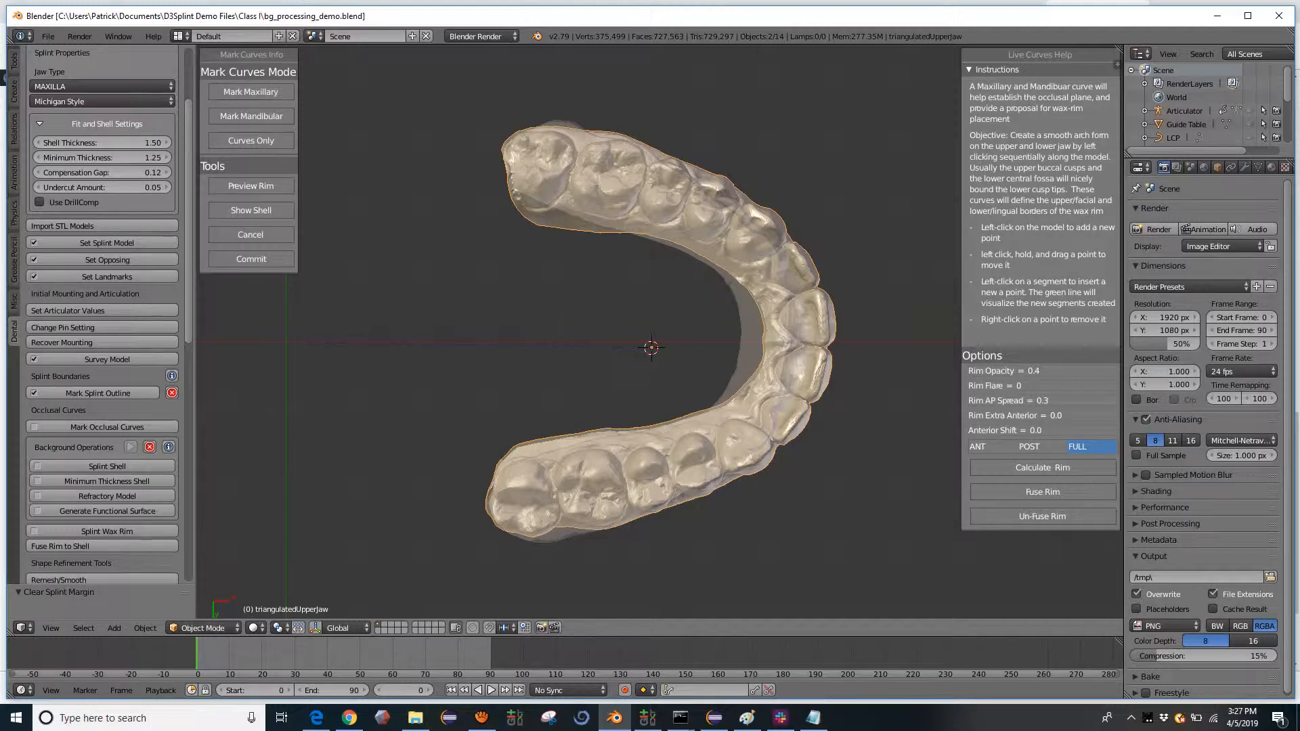
{"action": "left_click", "coordinate": [680, 168]}
{"action": "left_click", "coordinate": [772, 220]}
{"action": "middle_click_drag", "start_coordinate": [781, 247], "coordinate": [785, 224]}
{"action": "left_click", "coordinate": [818, 271]}
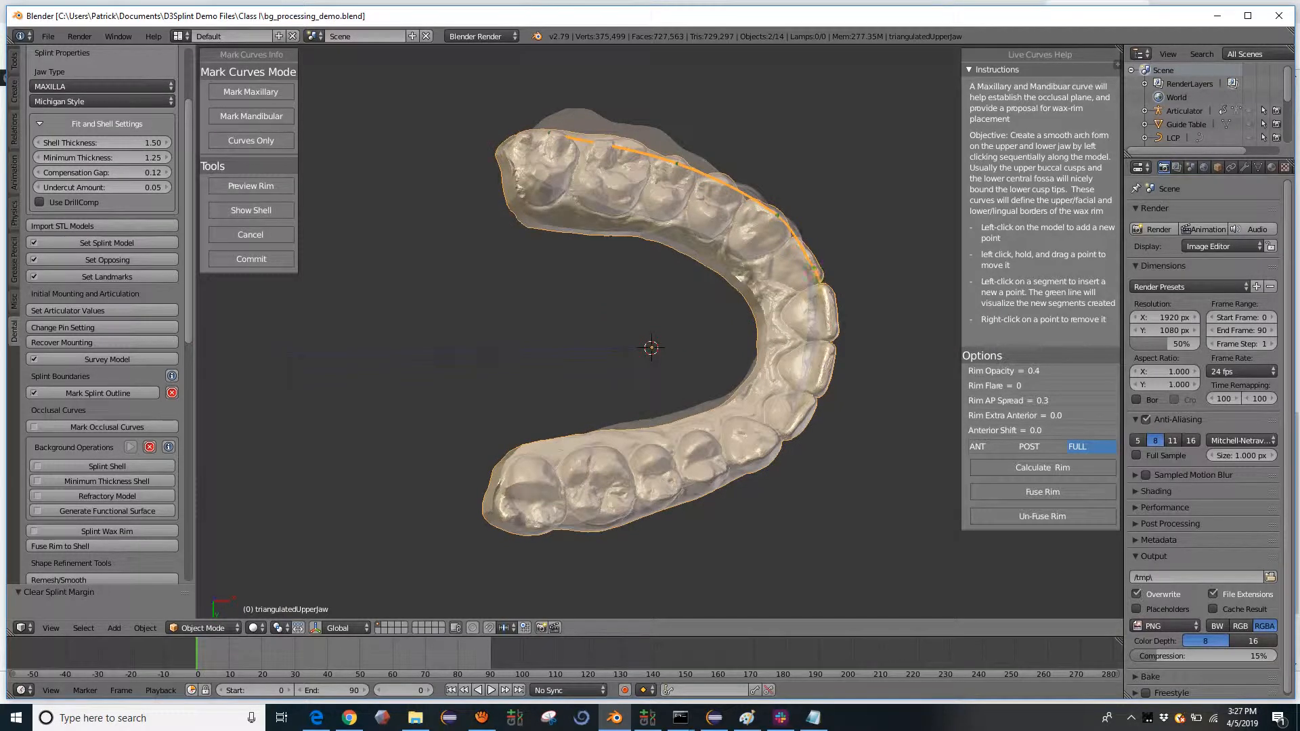
{"action": "left_click", "coordinate": [835, 326]}
{"action": "left_click", "coordinate": [721, 469]}
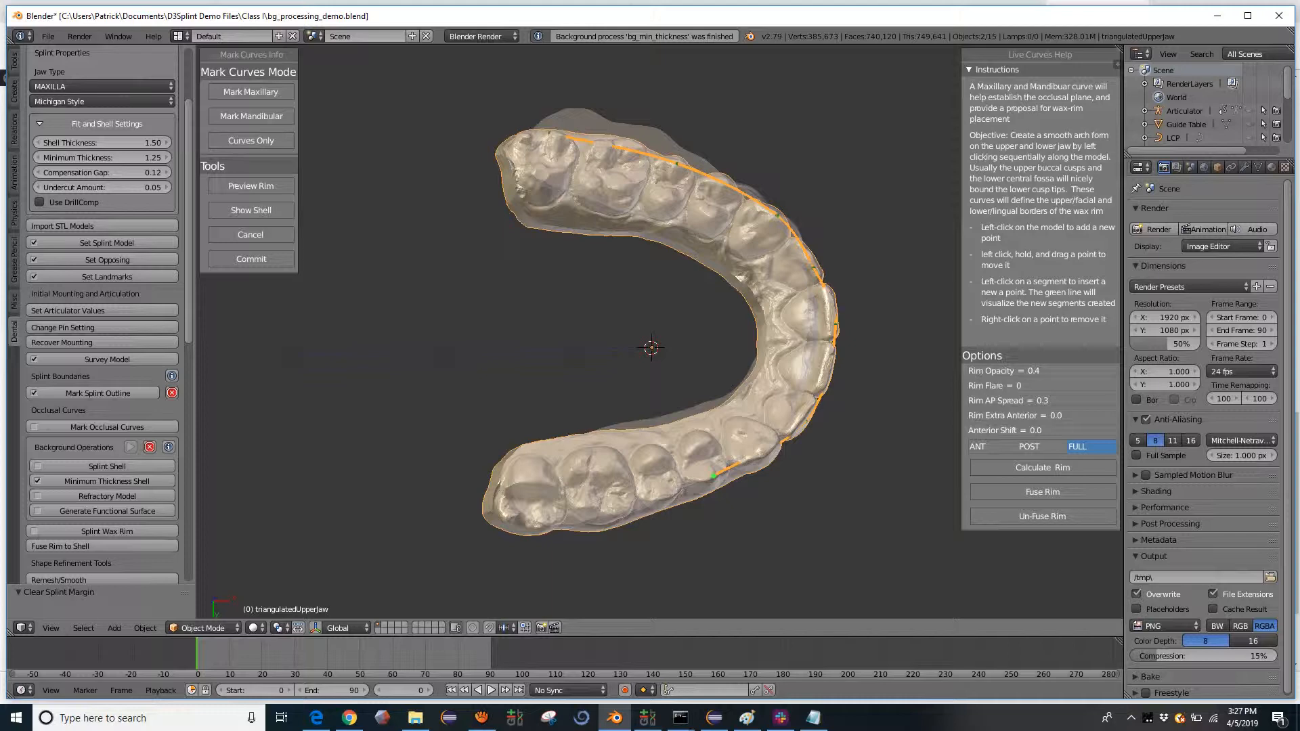
{"action": "left_click", "coordinate": [613, 510]}
{"action": "left_click", "coordinate": [541, 523]}
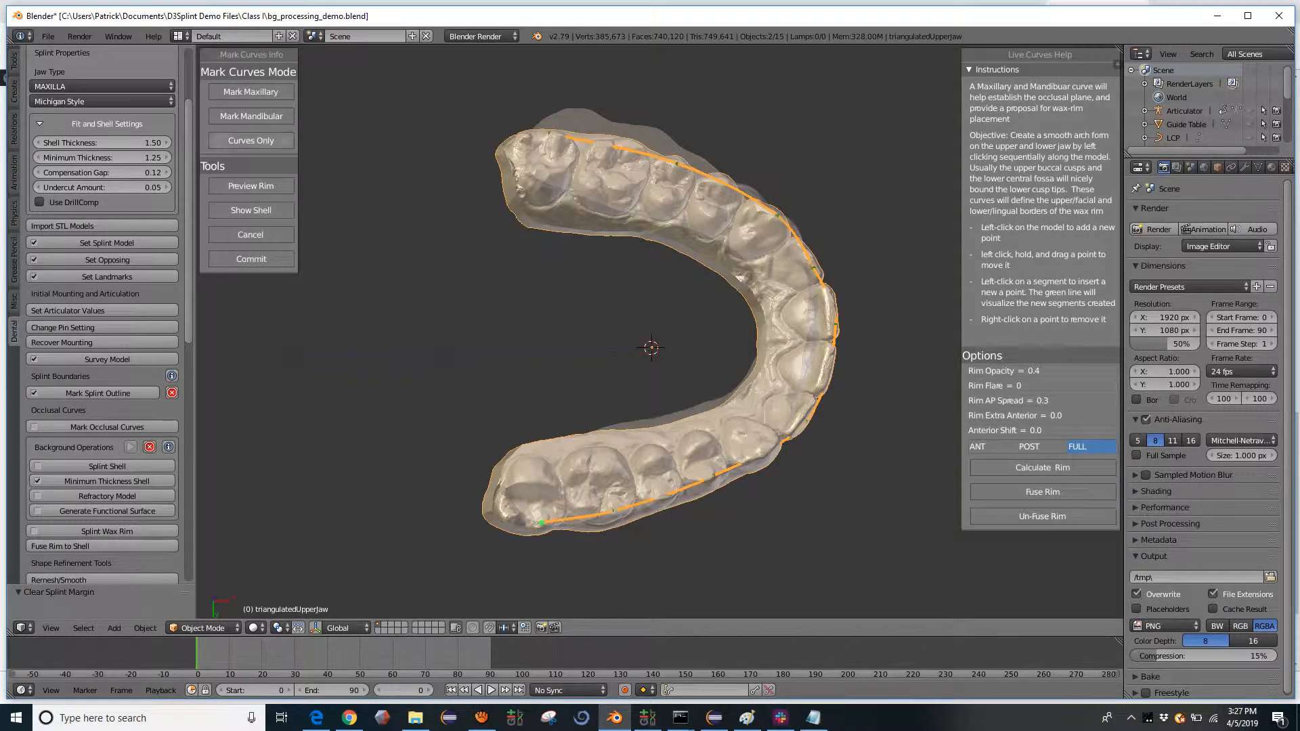
- Mark the mandibular occlusal curve along the central fossae and across the anterior teeth, from one rear molar to the opposite one
{"action": "left_click", "coordinate": [265, 120]}
{"action": "left_click", "coordinate": [516, 170]}
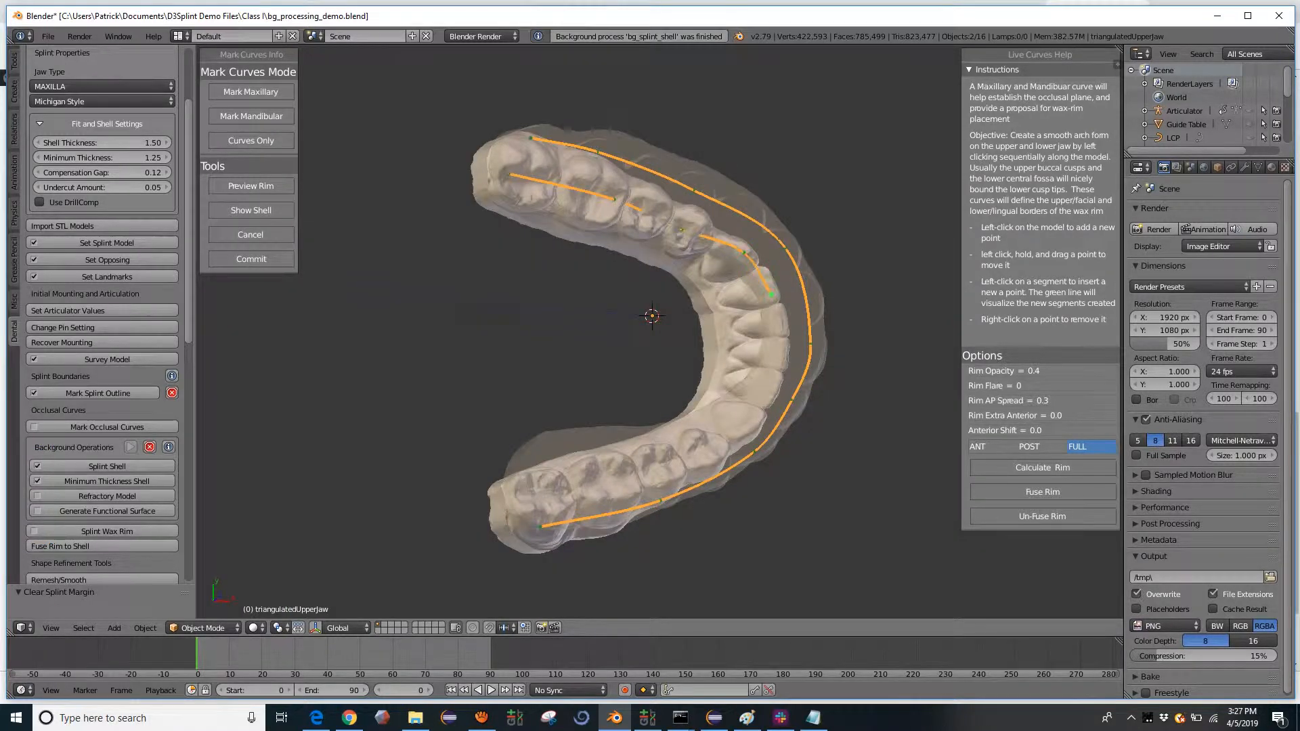
{"action": "left_click", "coordinate": [777, 360]}
{"action": "left_click", "coordinate": [755, 420]}
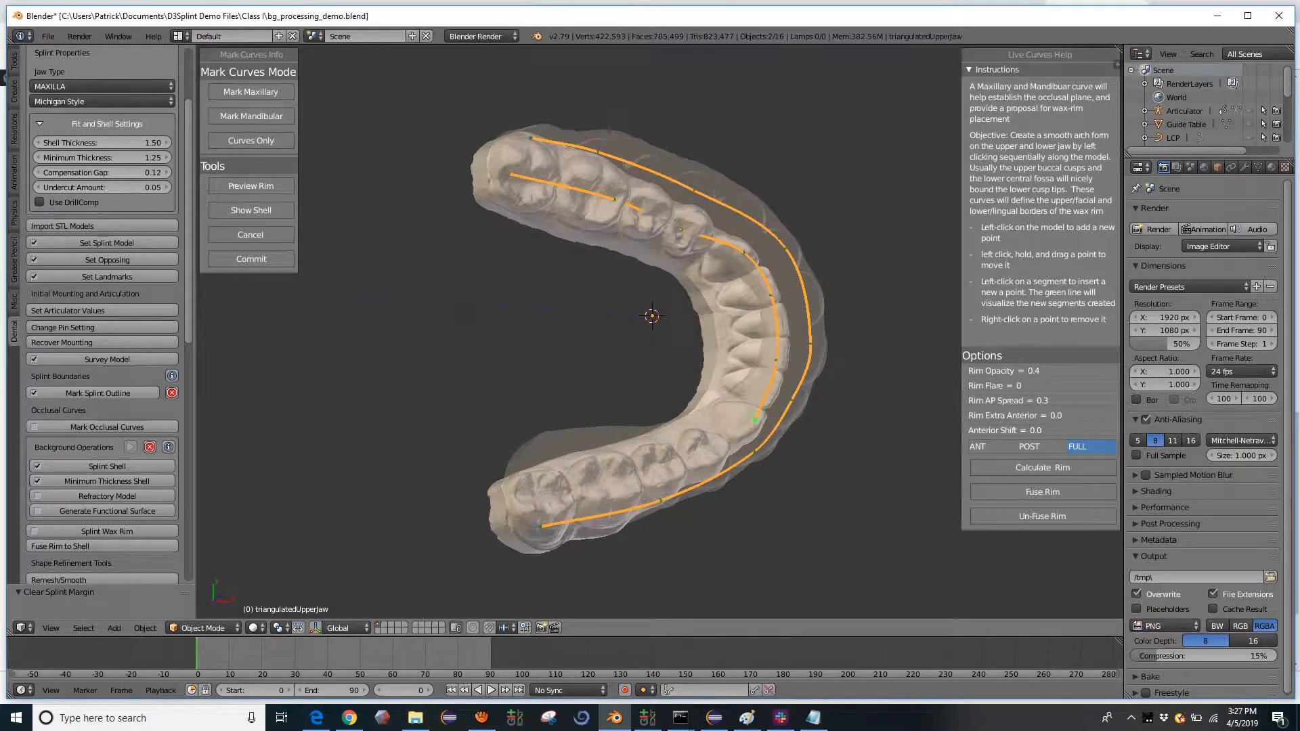
{"action": "left_click", "coordinate": [690, 455]}
{"action": "left_click", "coordinate": [529, 495]}
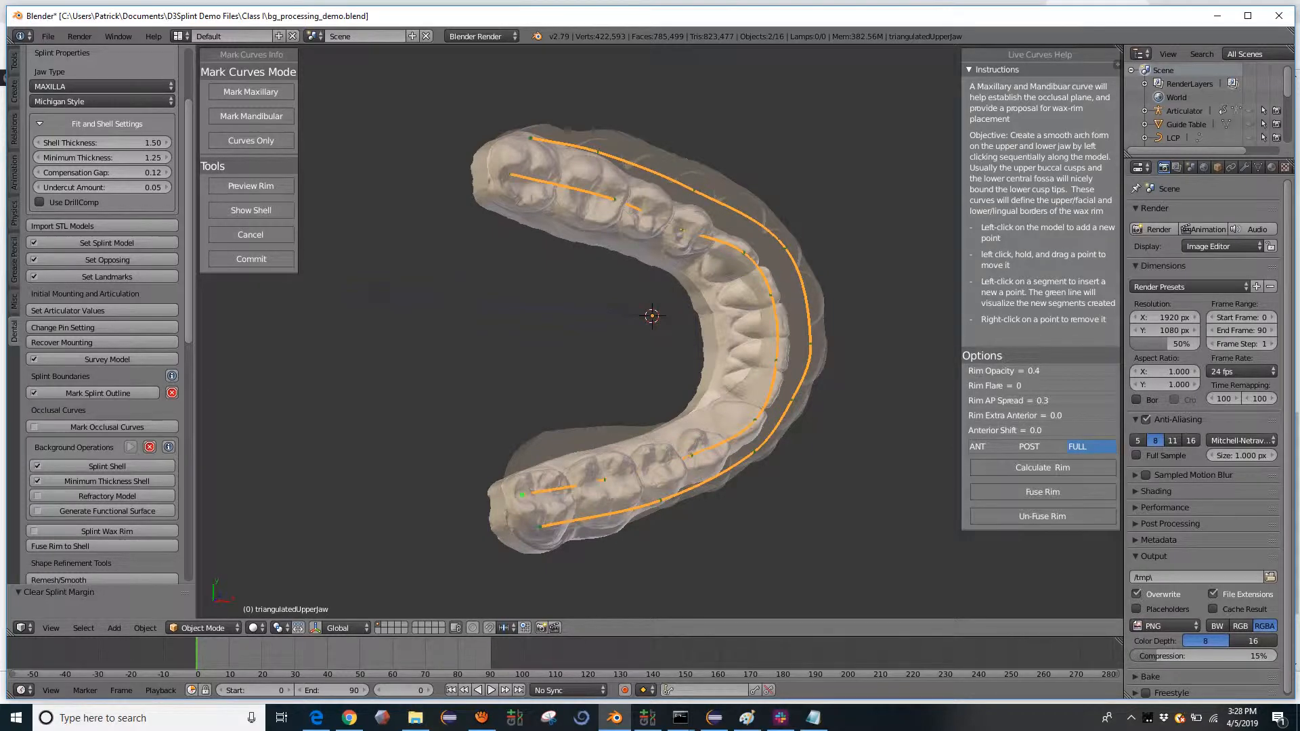
{"action": "middle_click_drag", "start_coordinate": [530, 495], "coordinate": [475, 529]}
- Isolate the curves and reposition points on the anterior mandibular curve and the maxillary curve to smooth both arch forms
{"action": "left_click", "coordinate": [248, 147]}
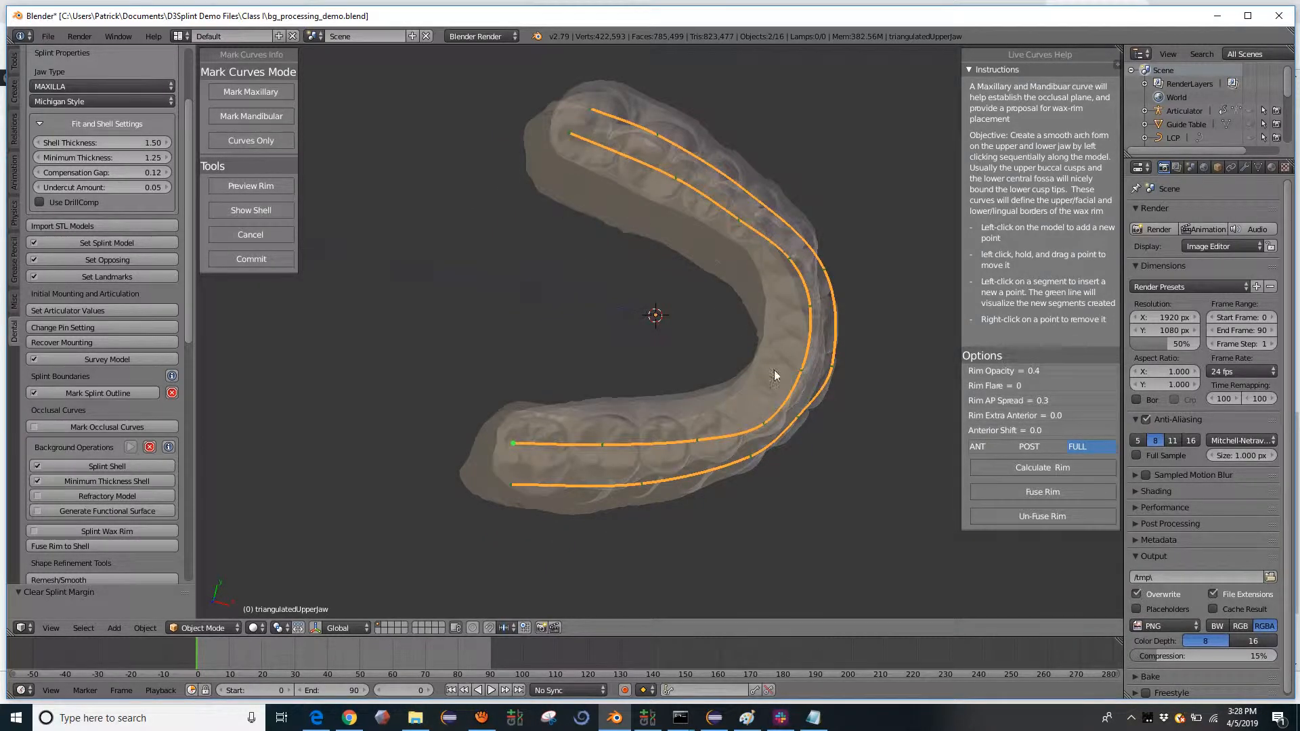
{"action": "left_click_drag", "start_coordinate": [765, 424], "coordinate": [761, 416]}
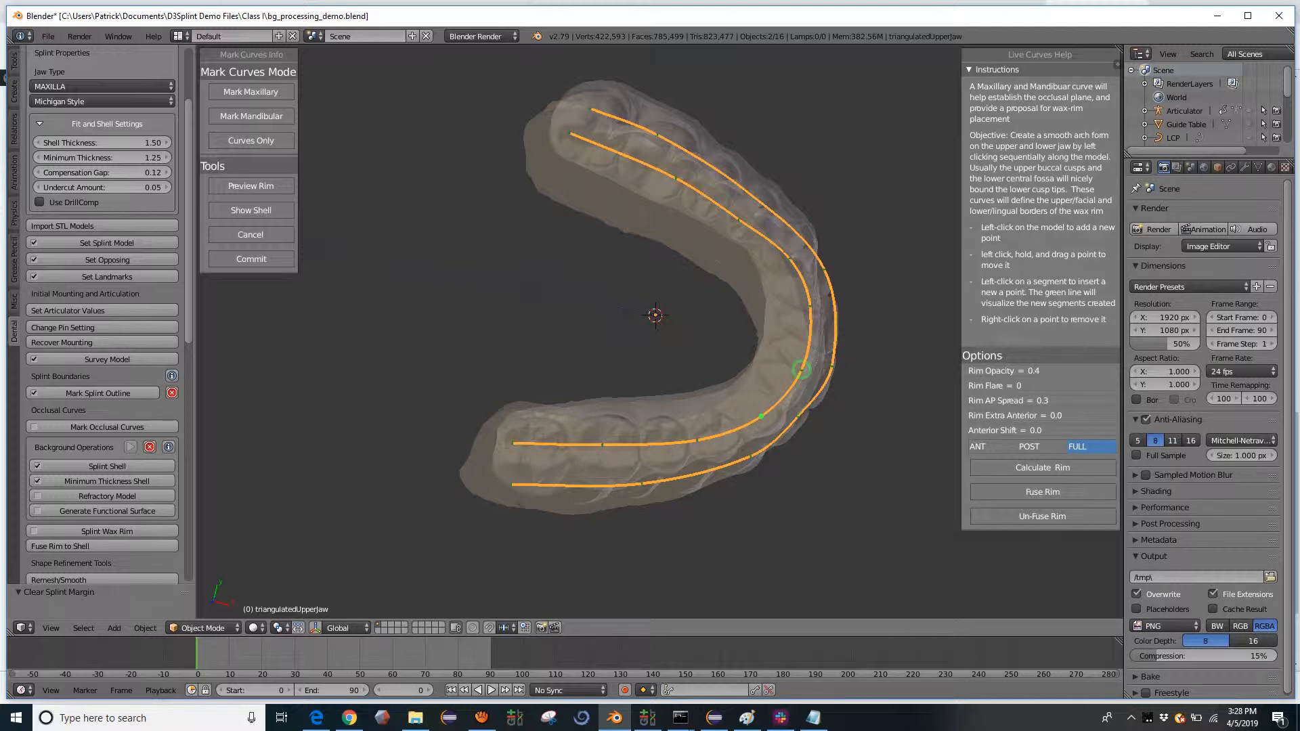
{"action": "left_click_drag", "start_coordinate": [801, 370], "coordinate": [797, 369]}
{"action": "left_click_drag", "start_coordinate": [810, 307], "coordinate": [804, 310]}
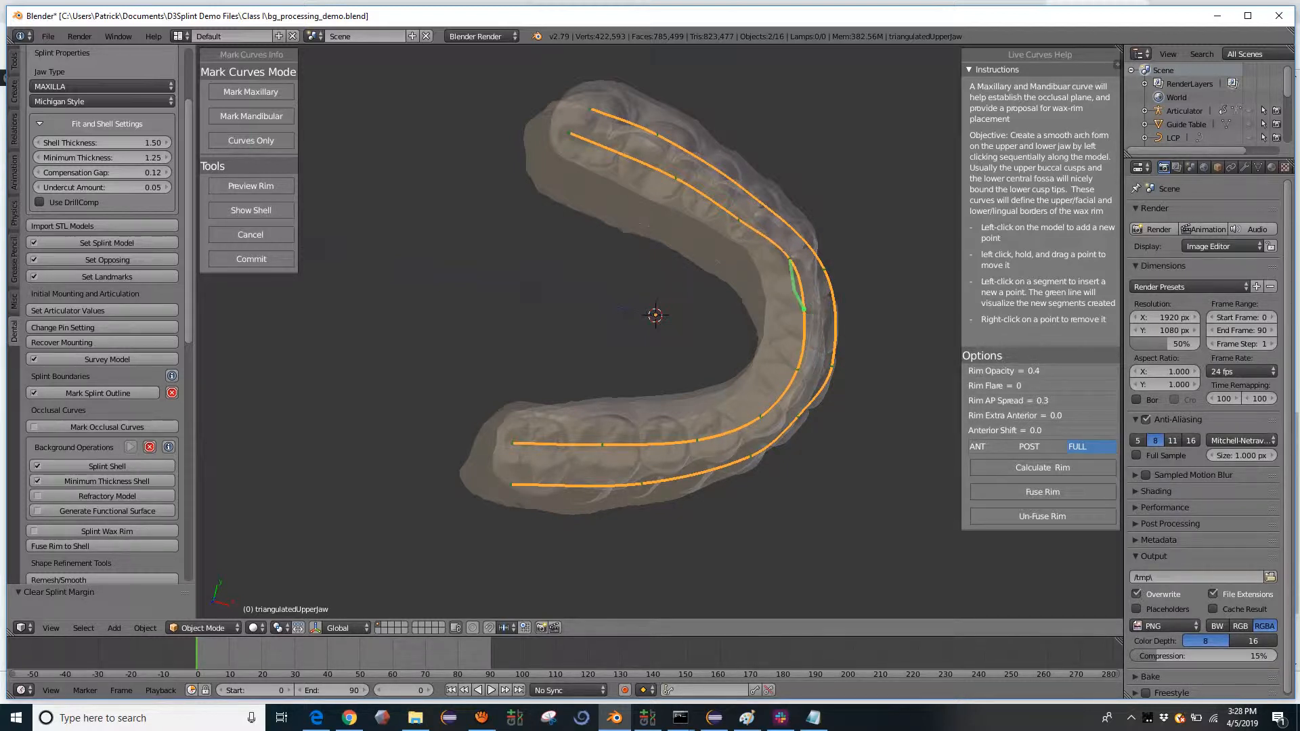
{"action": "left_click_drag", "start_coordinate": [790, 258], "coordinate": [823, 257]}
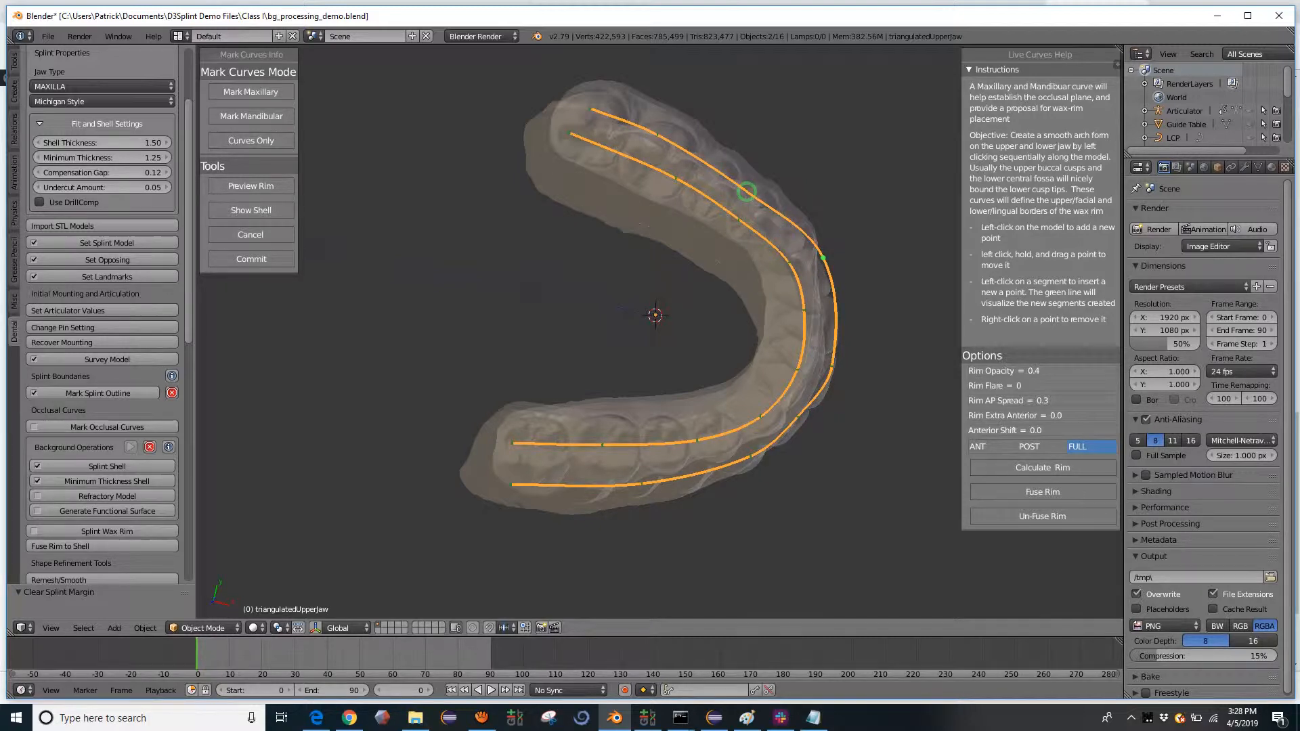
{"action": "left_click_drag", "start_coordinate": [749, 194], "coordinate": [753, 190]}
- Adjust the vertical position of points on both occlusal curves, as seen from the front, to even out their heights
{"action": "middle_click_drag", "start_coordinate": [755, 254], "coordinate": [711, 166]}
{"action": "middle_click_drag", "start_coordinate": [701, 461], "coordinate": [608, 400]}
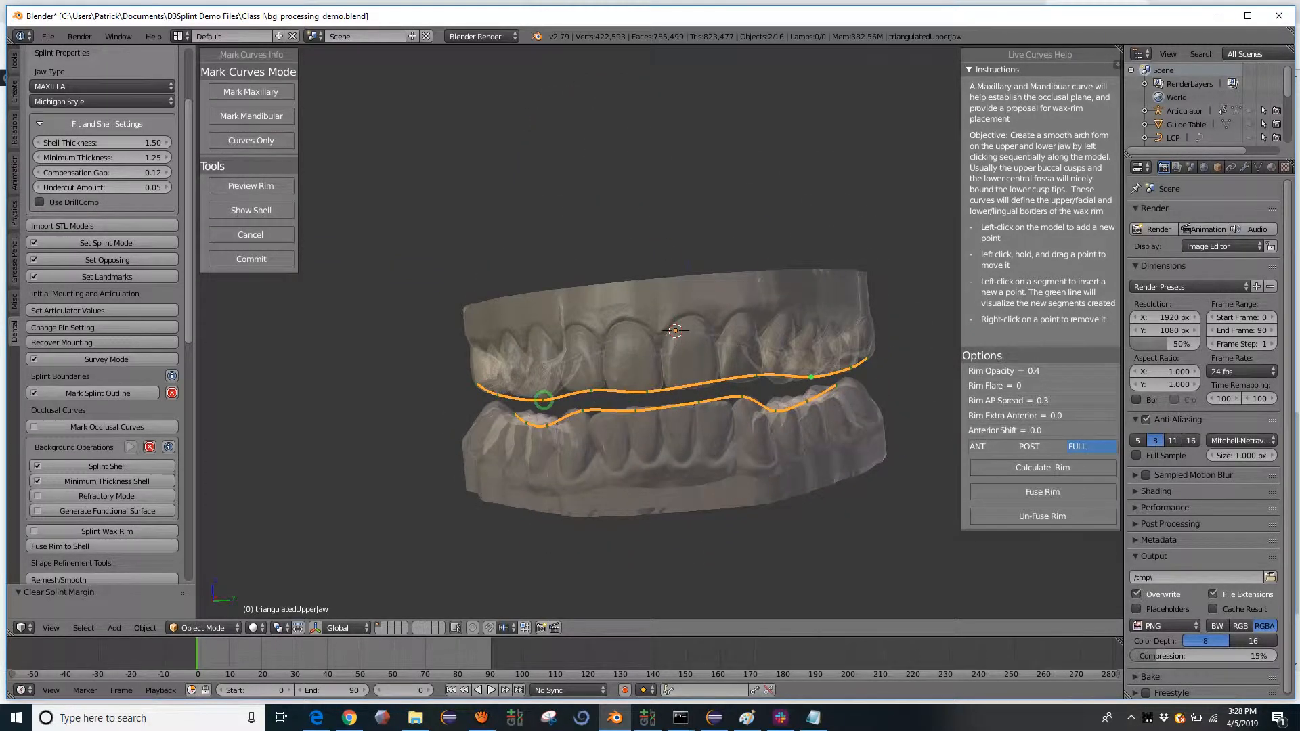
{"action": "left_click", "coordinate": [542, 392]}
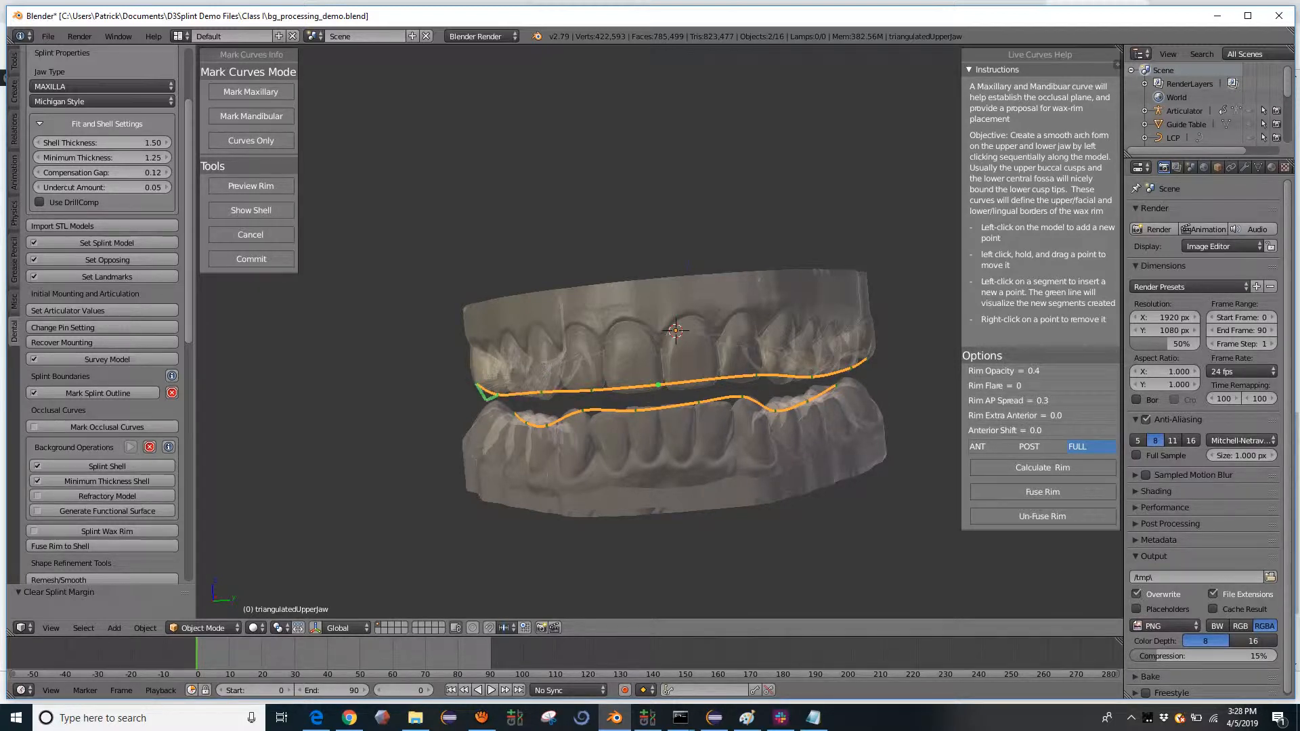
{"action": "left_click_drag", "start_coordinate": [498, 395], "coordinate": [500, 390]}
{"action": "left_click", "coordinate": [584, 414]}
{"action": "left_click_drag", "start_coordinate": [741, 396], "coordinate": [742, 401]}
{"action": "middle_click_drag", "start_coordinate": [743, 389], "coordinate": [654, 412]}
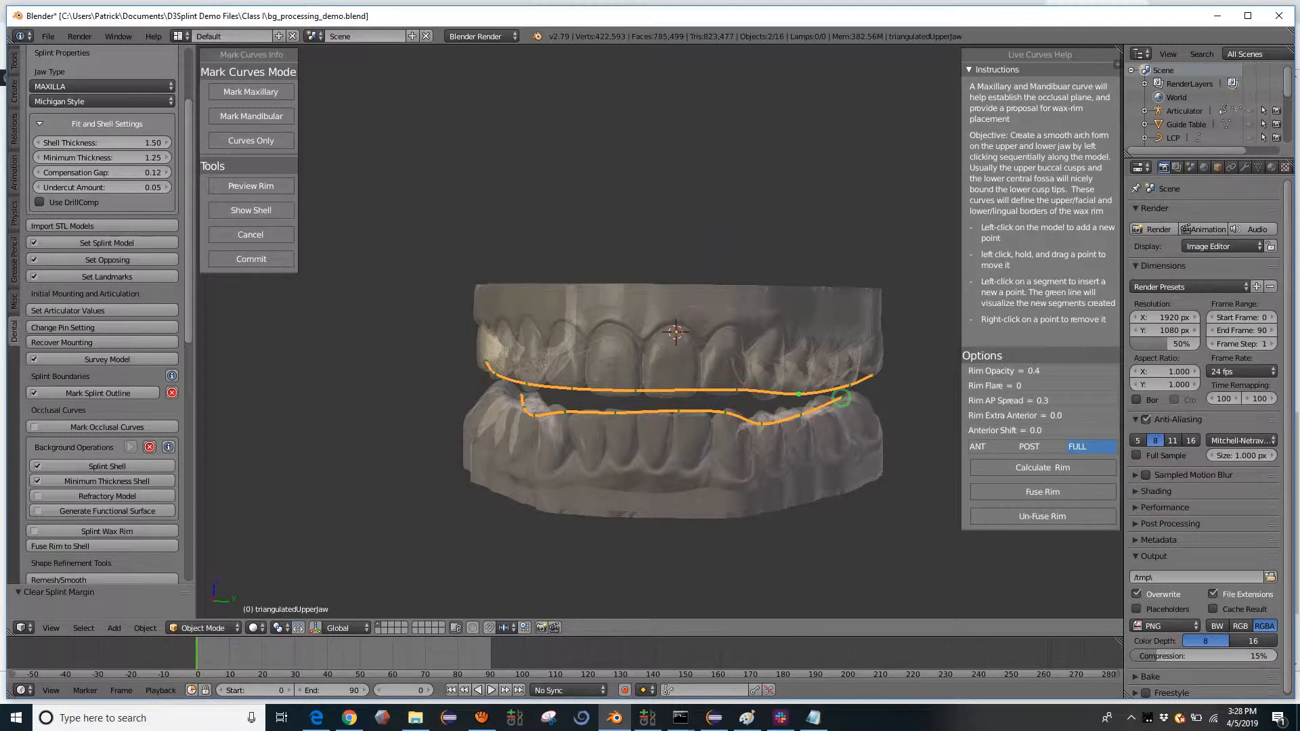
- Calculate the full wax rim between the two occlusal curves and inspect it from the side
{"action": "left_click", "coordinate": [1017, 465]}
{"action": "middle_click_drag", "start_coordinate": [652, 445], "coordinate": [710, 424]}
{"action": "middle_click_drag", "start_coordinate": [735, 501], "coordinate": [711, 399], "text": "shift"}
{"action": "middle_click_drag", "start_coordinate": [710, 399], "coordinate": [761, 344]}
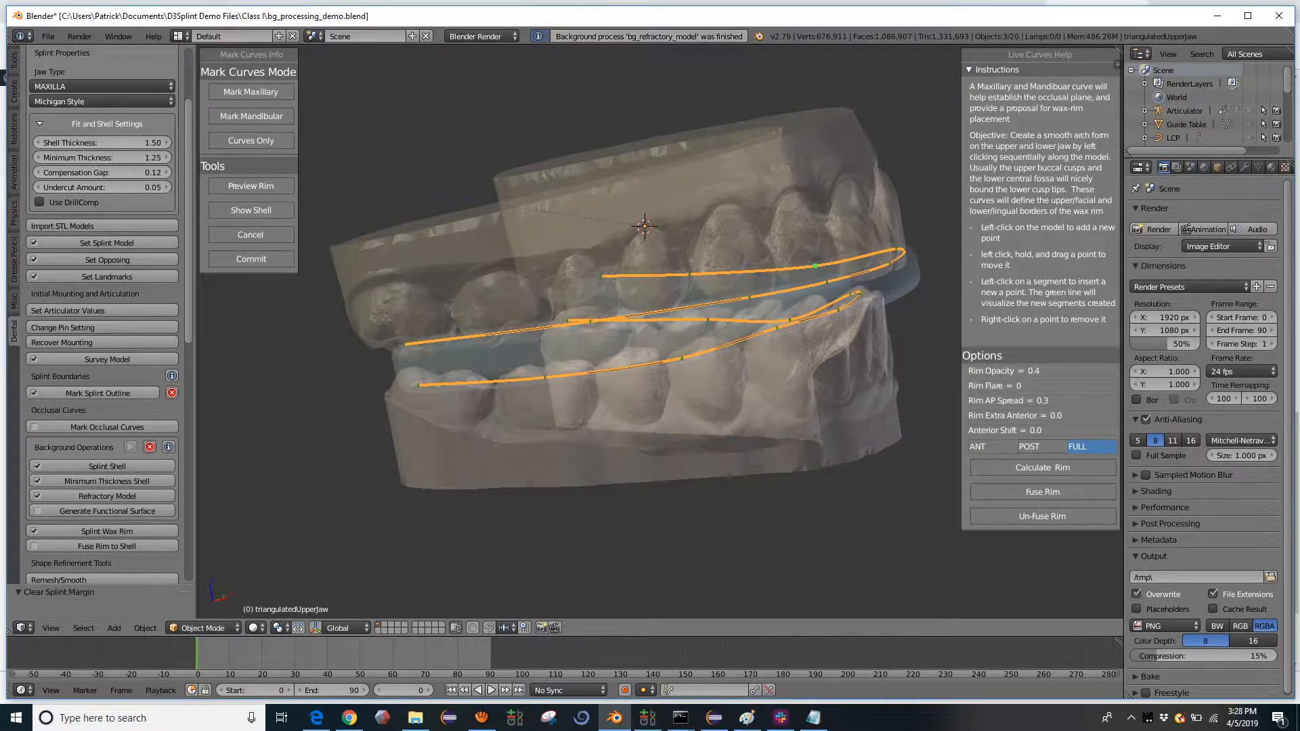
- Try rim flares of 15 and -10 with a rim opacity of 1.0, recalculating the rim to compare its shape
{"action": "left_click_drag", "start_coordinate": [1002, 385], "coordinate": [1052, 388]}
{"action": "left_click", "coordinate": [1028, 467]}
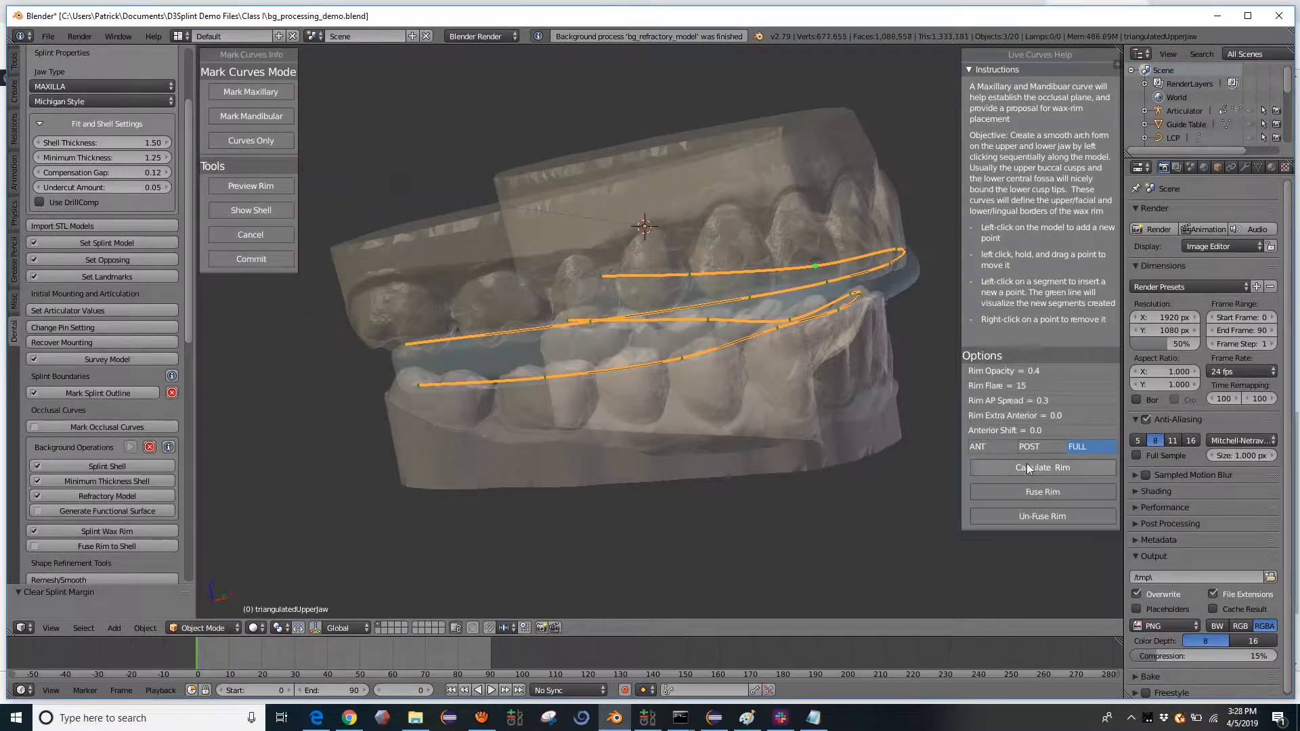
{"action": "left_click_drag", "start_coordinate": [1030, 384], "coordinate": [1111, 354]}
{"action": "left_click", "coordinate": [1045, 466]}
{"action": "left_click", "coordinate": [1035, 466]}
{"action": "middle_click_drag", "start_coordinate": [873, 399], "coordinate": [863, 372]}
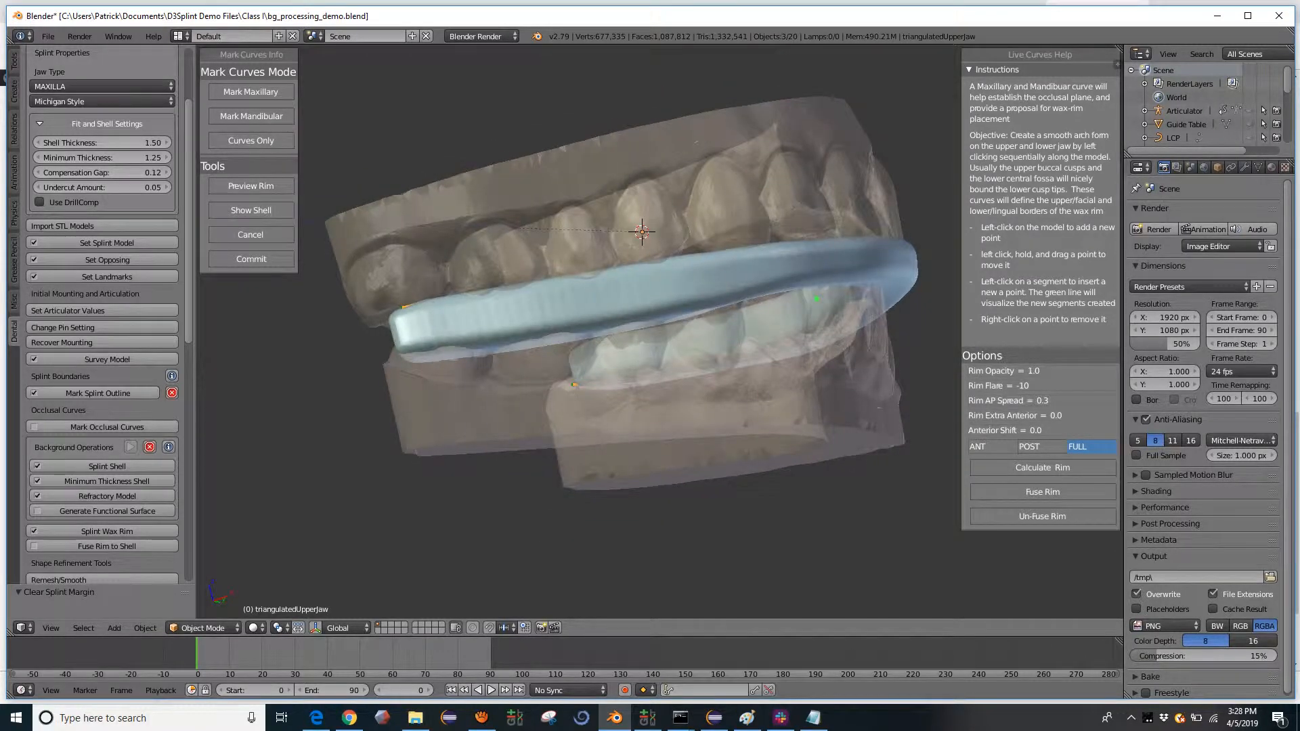
- Set the rim flare to -18 and recalculate the wax rim
{"action": "left_click_drag", "start_coordinate": [1043, 391], "coordinate": [1012, 392]}
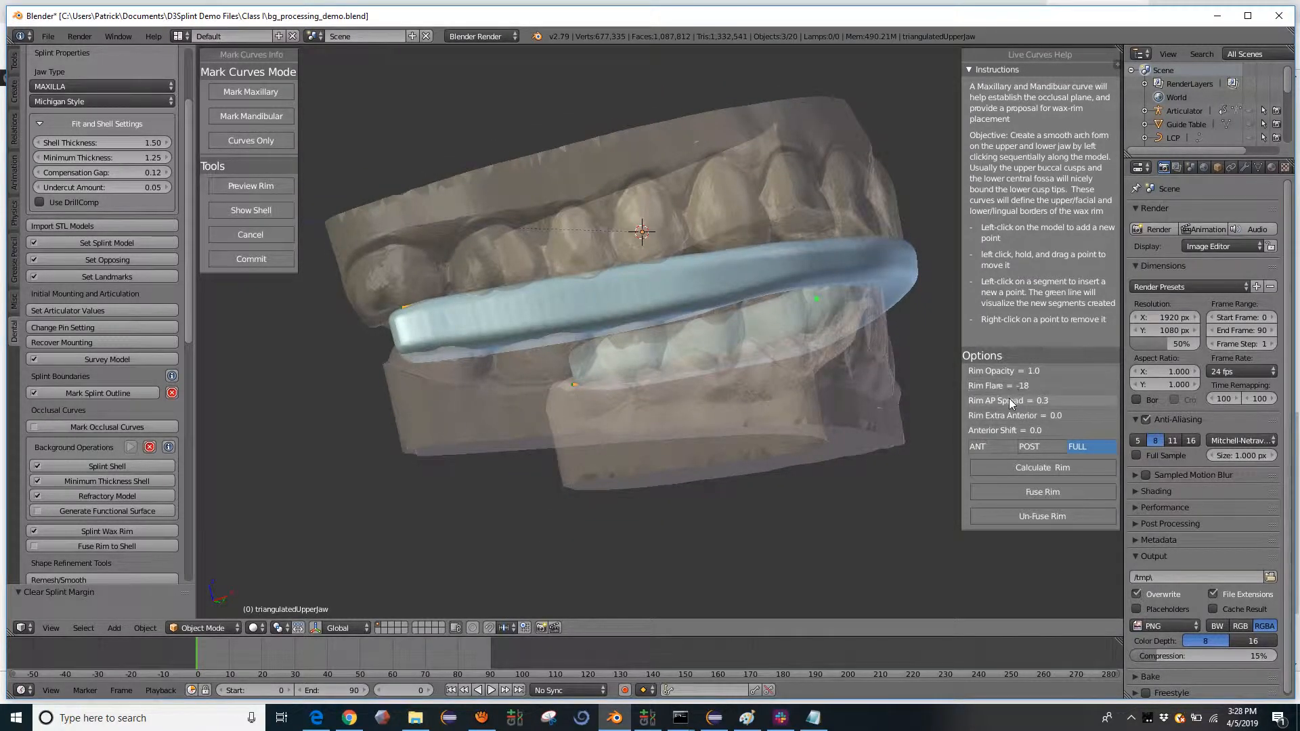
{"action": "left_click", "coordinate": [1015, 467]}
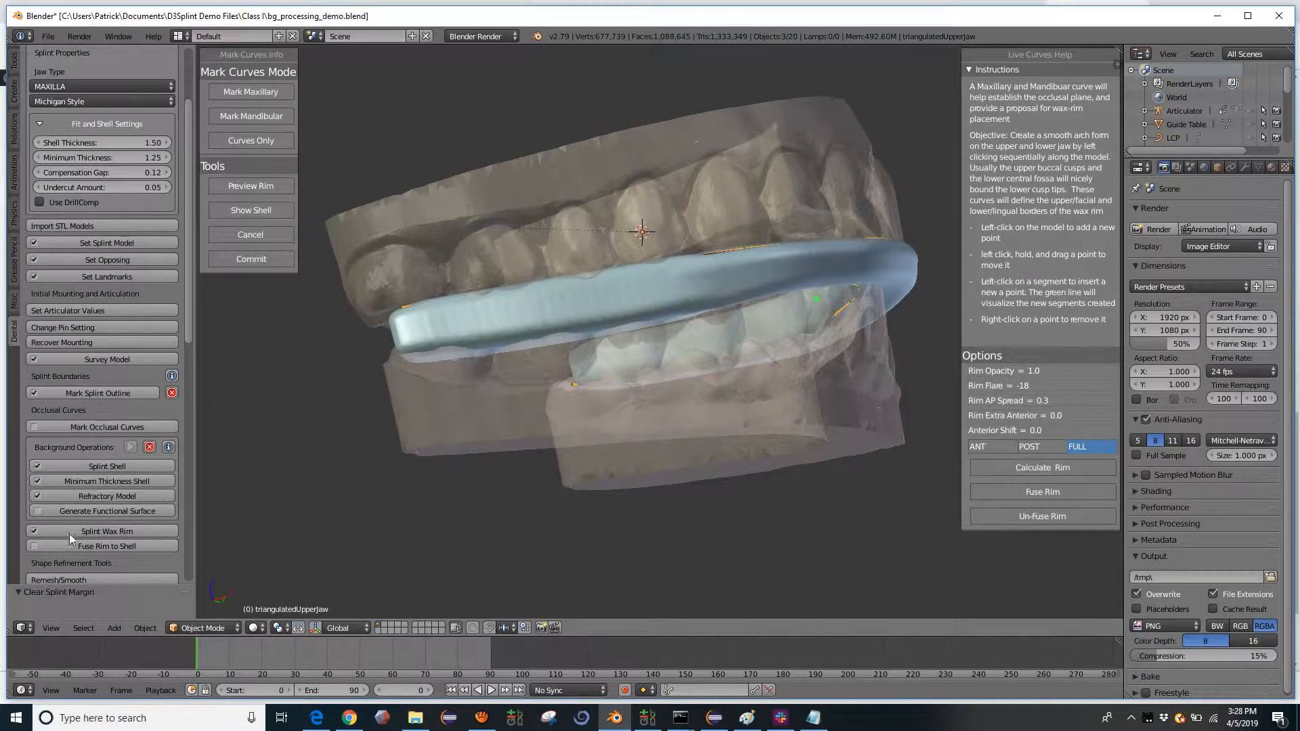
{"action": "middle_click_drag", "start_coordinate": [642, 231], "coordinate": [649, 225]}
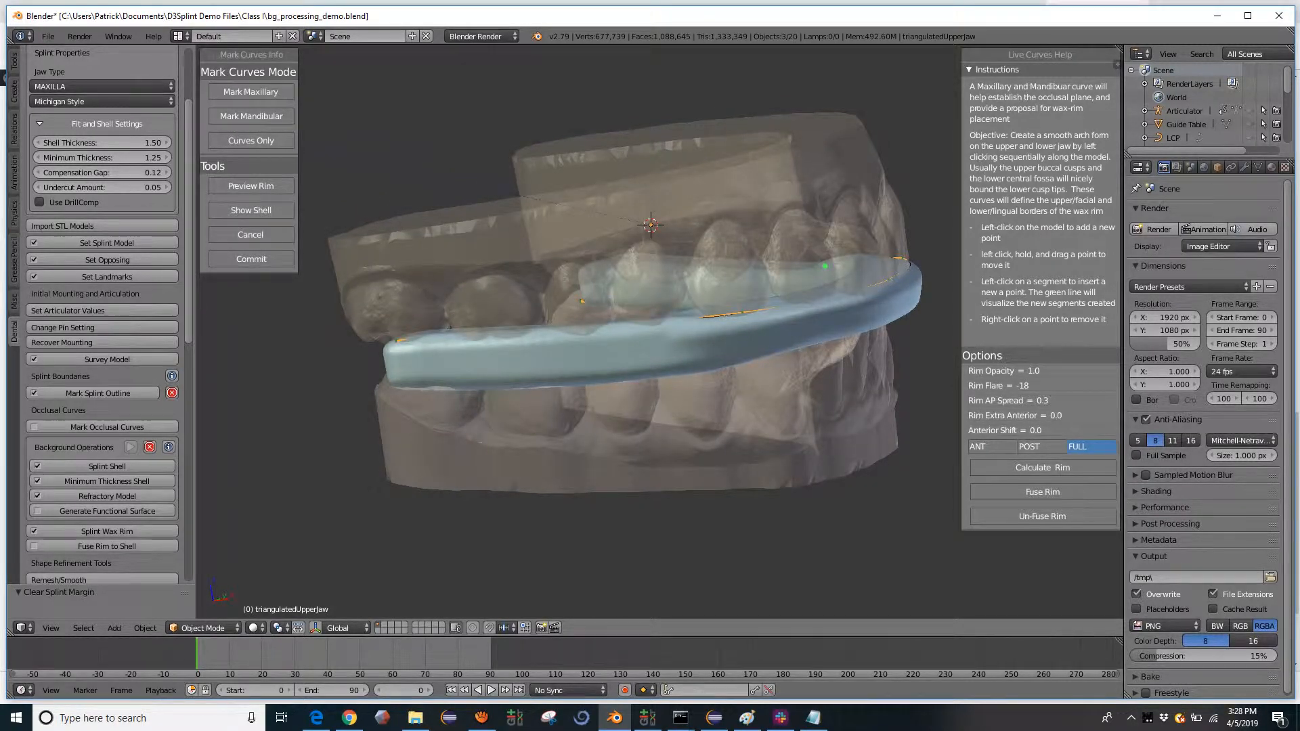
- Show the splint shell together with the wax rim and fuse the rim to the shell
{"action": "left_click", "coordinate": [266, 214]}
{"action": "middle_click_drag", "start_coordinate": [704, 317], "coordinate": [652, 265]}
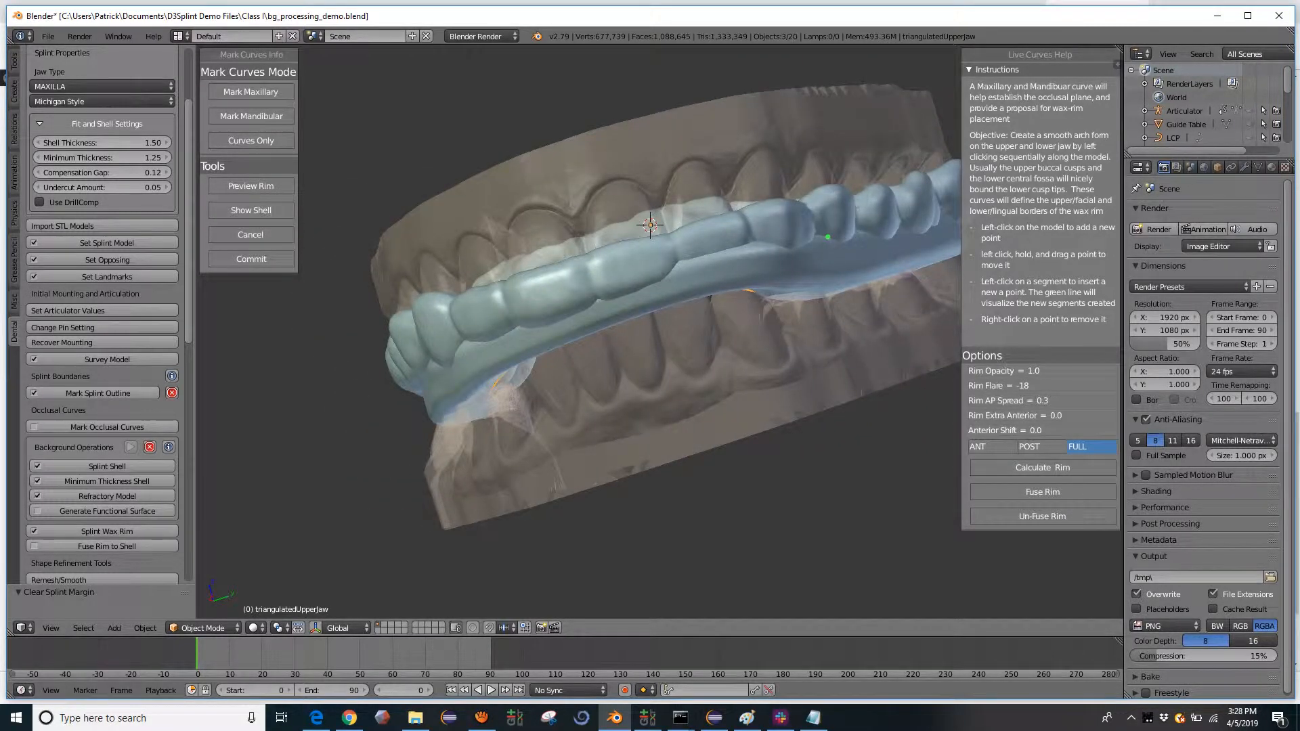
{"action": "left_click", "coordinate": [1029, 491]}
{"action": "middle_click_drag", "start_coordinate": [769, 360], "coordinate": [643, 359]}
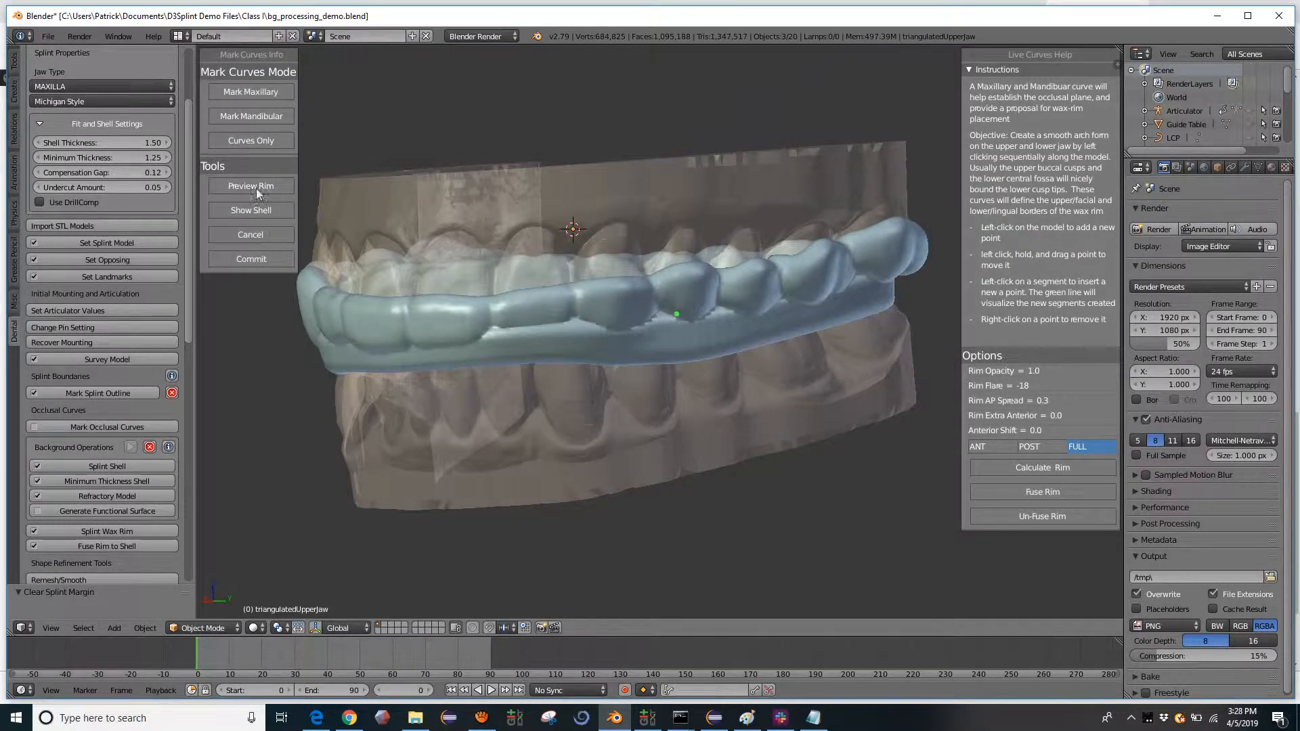
- Compare the curves alone with the fused splint shell, inspect the shell around the arch, and commit the occlusal curves
{"action": "left_click", "coordinate": [250, 145]}
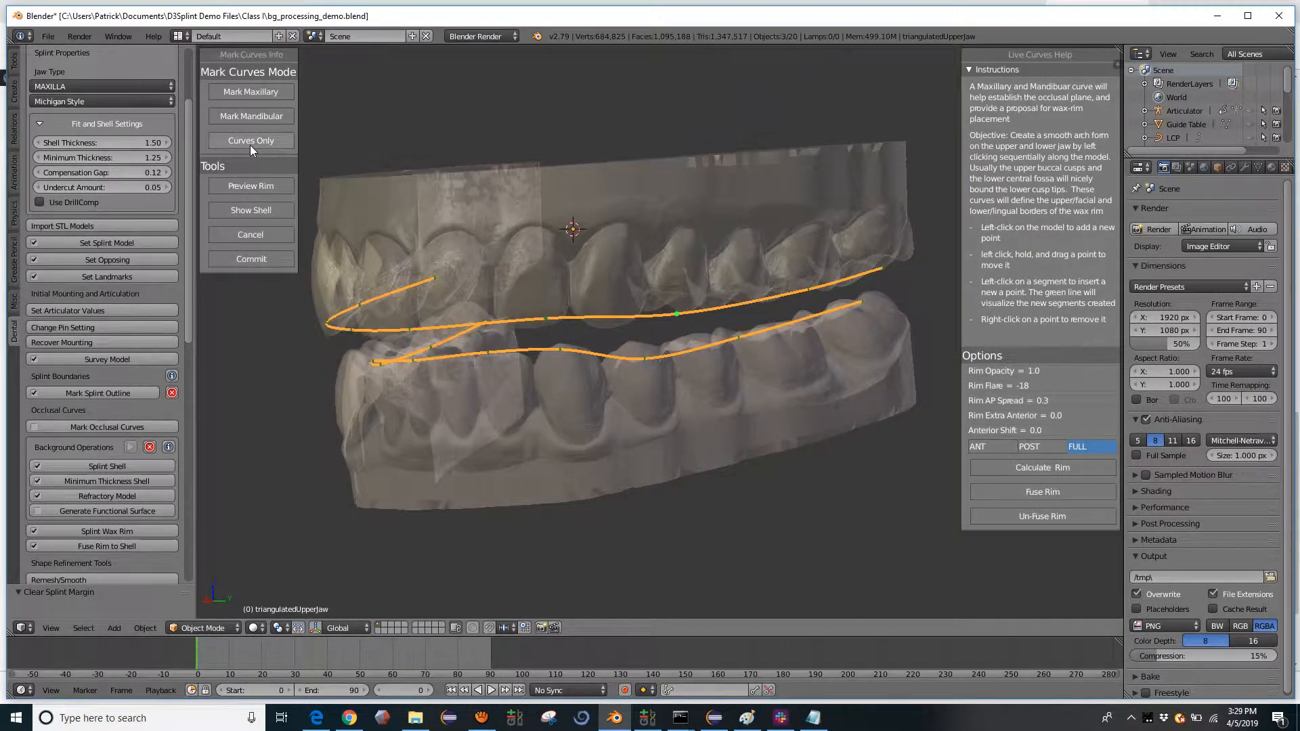
{"action": "left_click", "coordinate": [245, 211]}
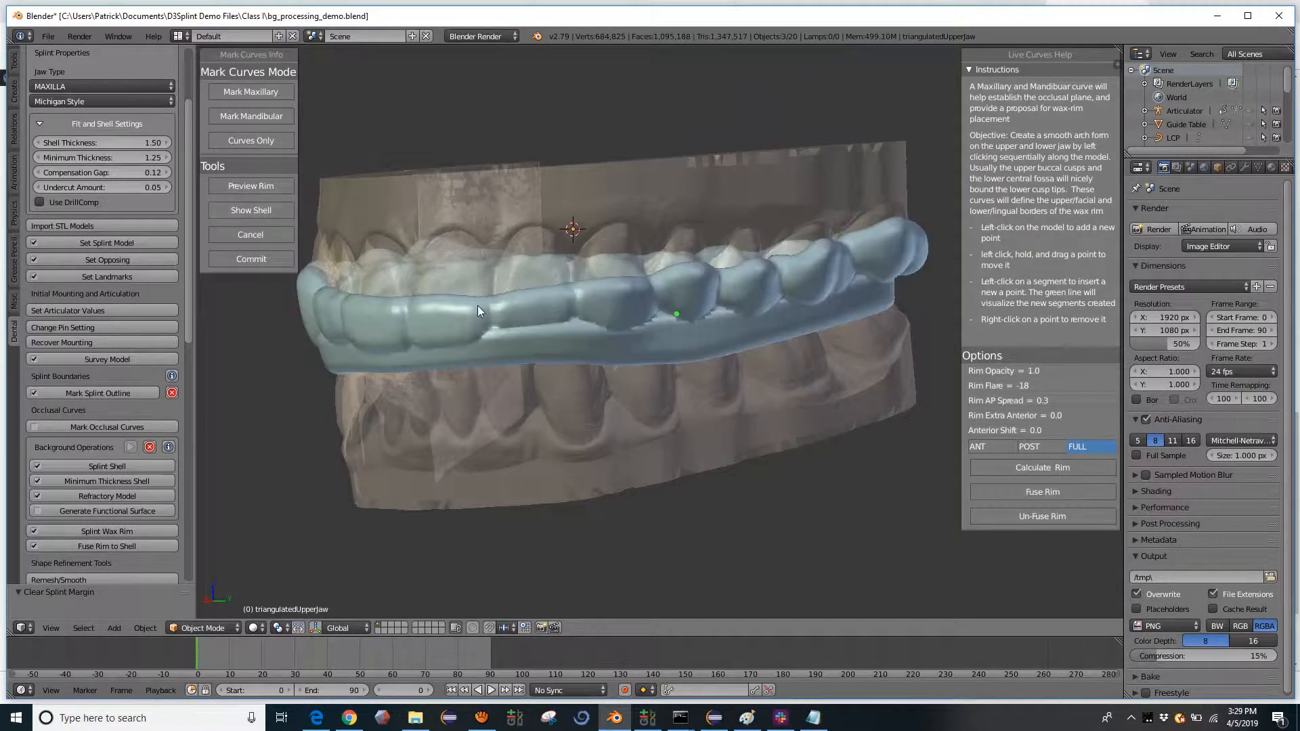
{"action": "middle_click_drag", "start_coordinate": [478, 306], "coordinate": [613, 326]}
{"action": "scroll", "coordinate": [629, 326], "scroll_direction": "down", "scroll_amount": 2}
{"action": "middle_click_drag", "start_coordinate": [690, 331], "coordinate": [660, 313]}
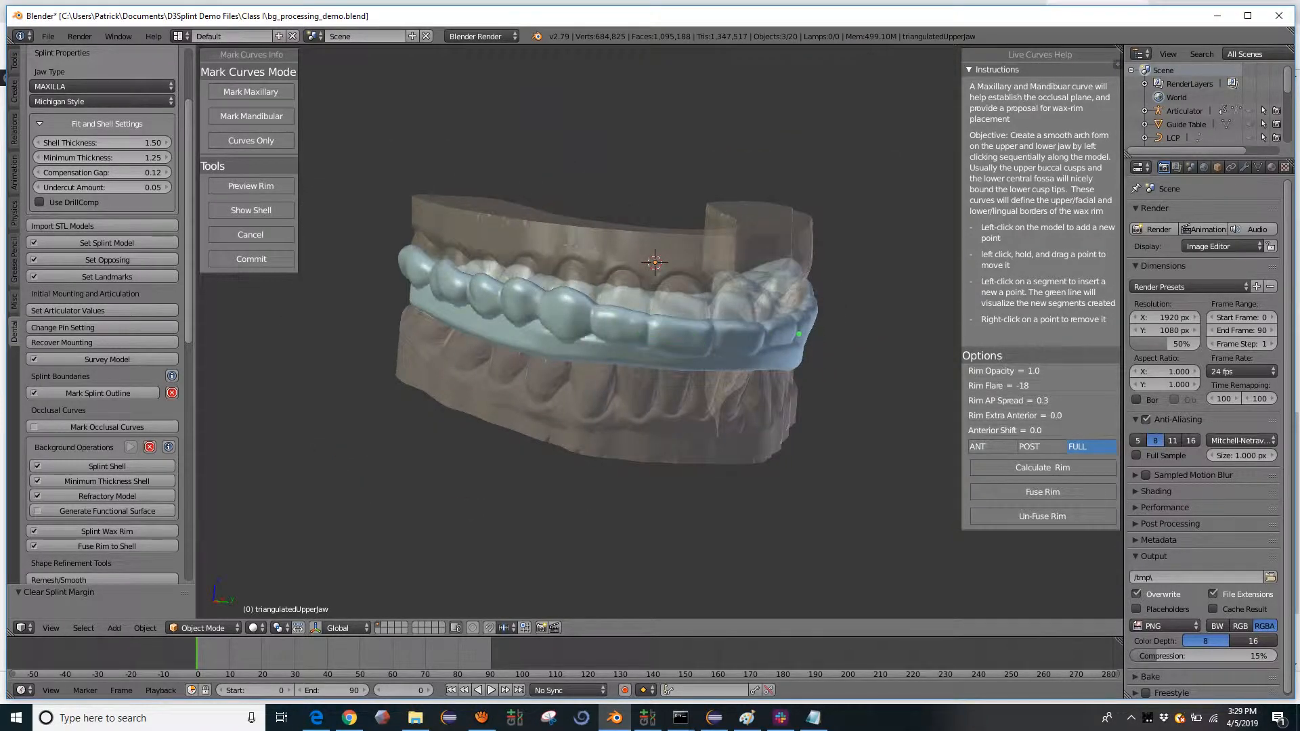
{"action": "left_click", "coordinate": [270, 258]}
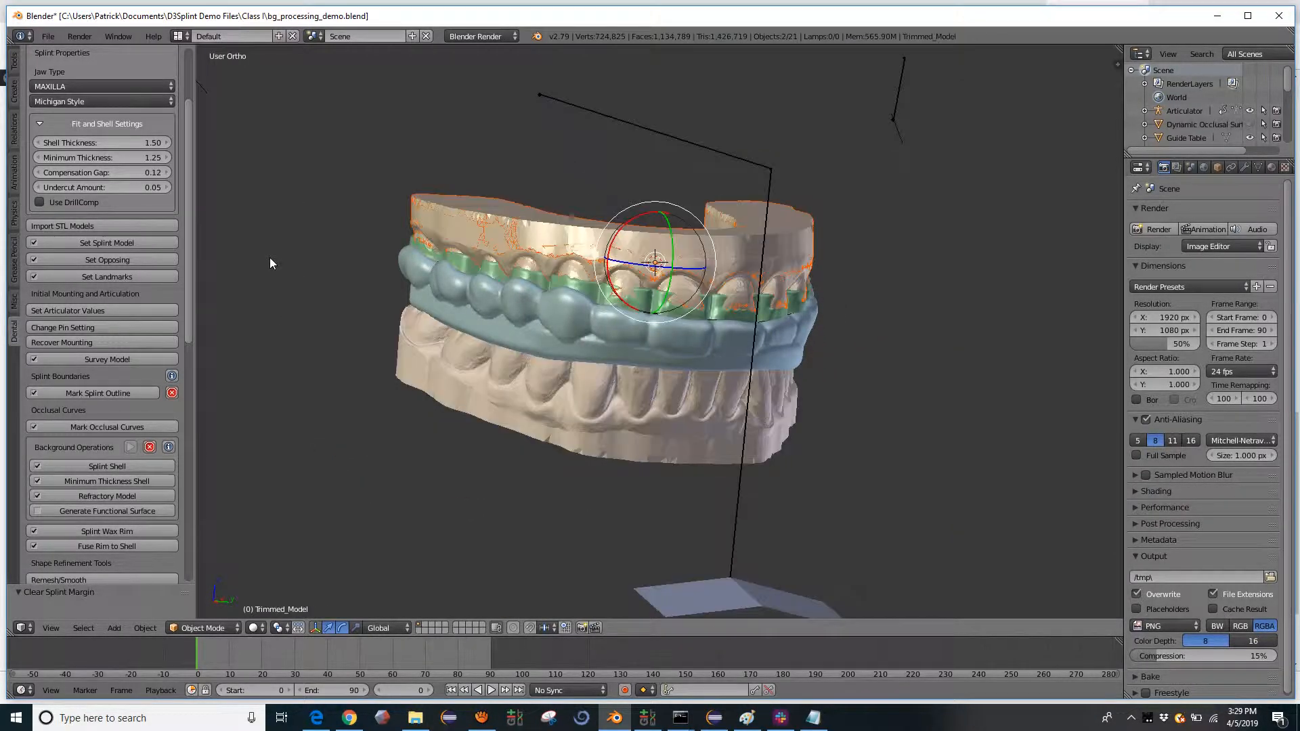
- Open the help page for background operations in the browser and read its Workflow Changes section
{"action": "scroll", "coordinate": [91, 500], "scroll_direction": "down", "scroll_amount": 3}
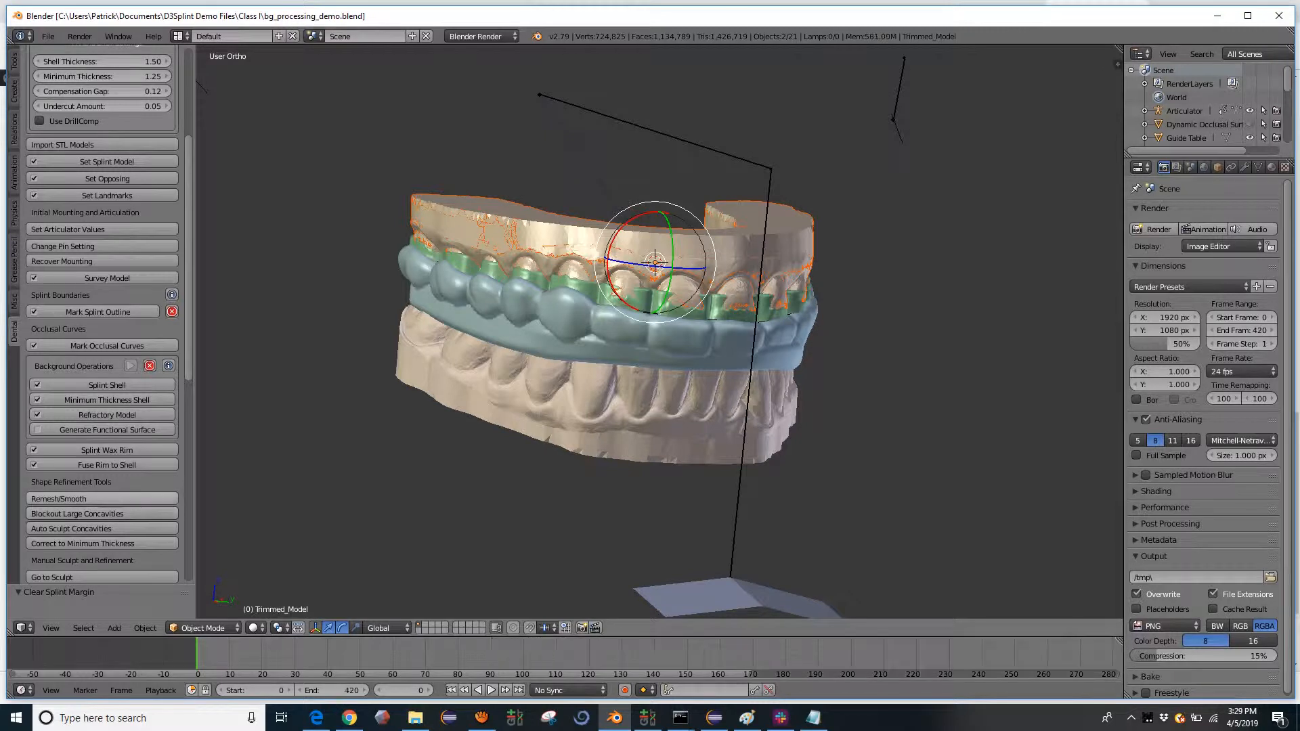
{"action": "scroll", "coordinate": [76, 519], "scroll_direction": "down", "scroll_amount": 1}
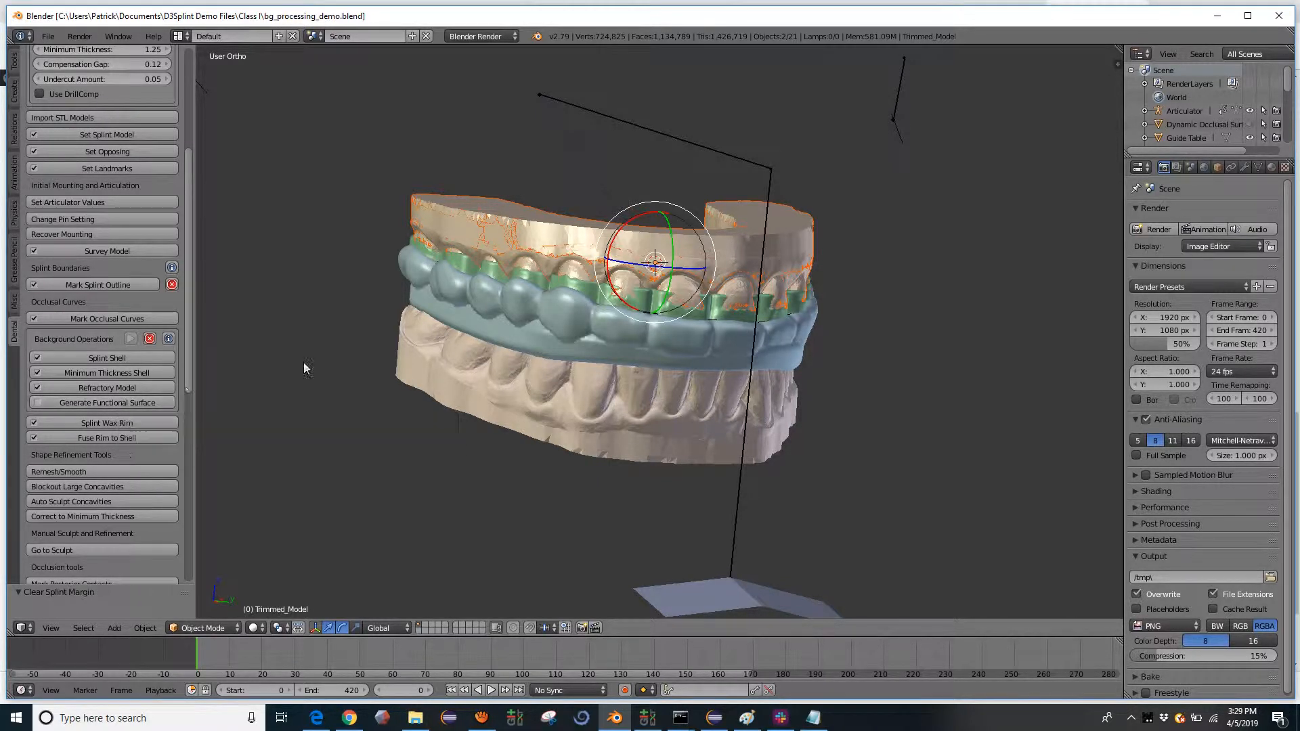
{"action": "left_click", "coordinate": [170, 338]}
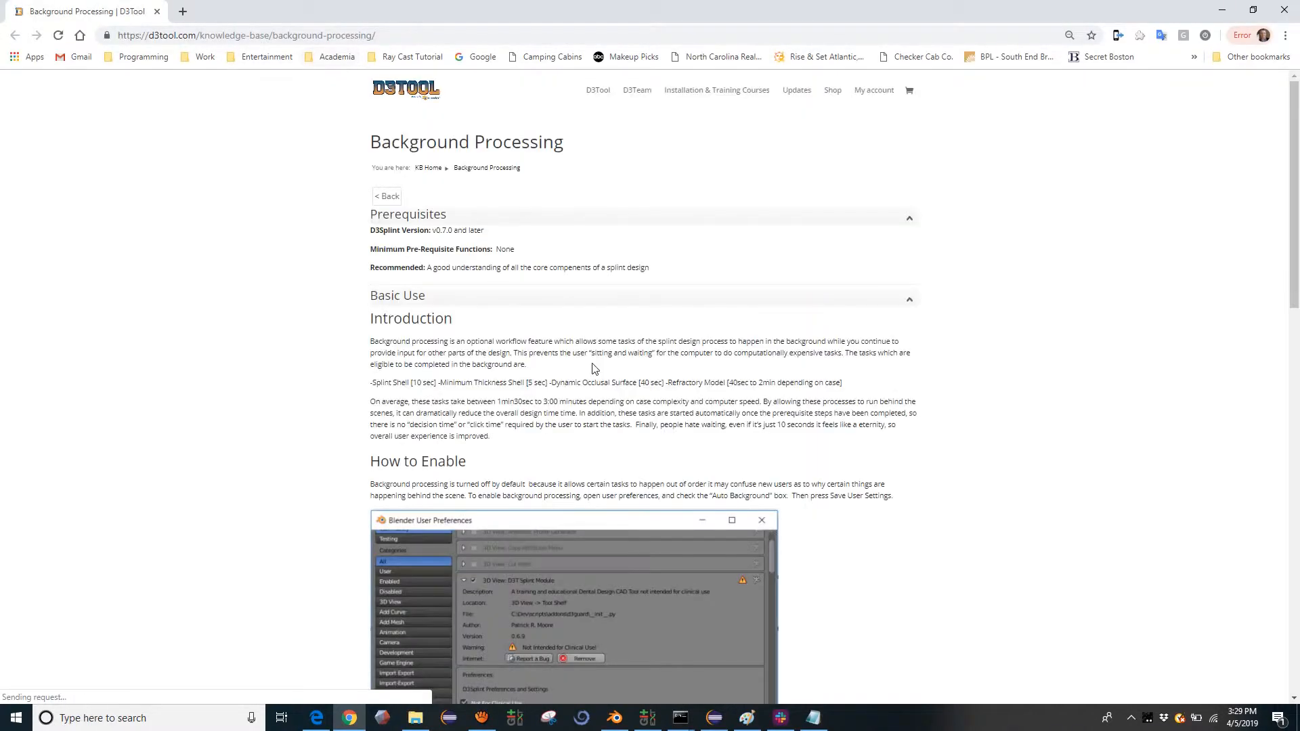
{"action": "scroll", "coordinate": [651, 243], "scroll_direction": "down", "scroll_amount": 14}
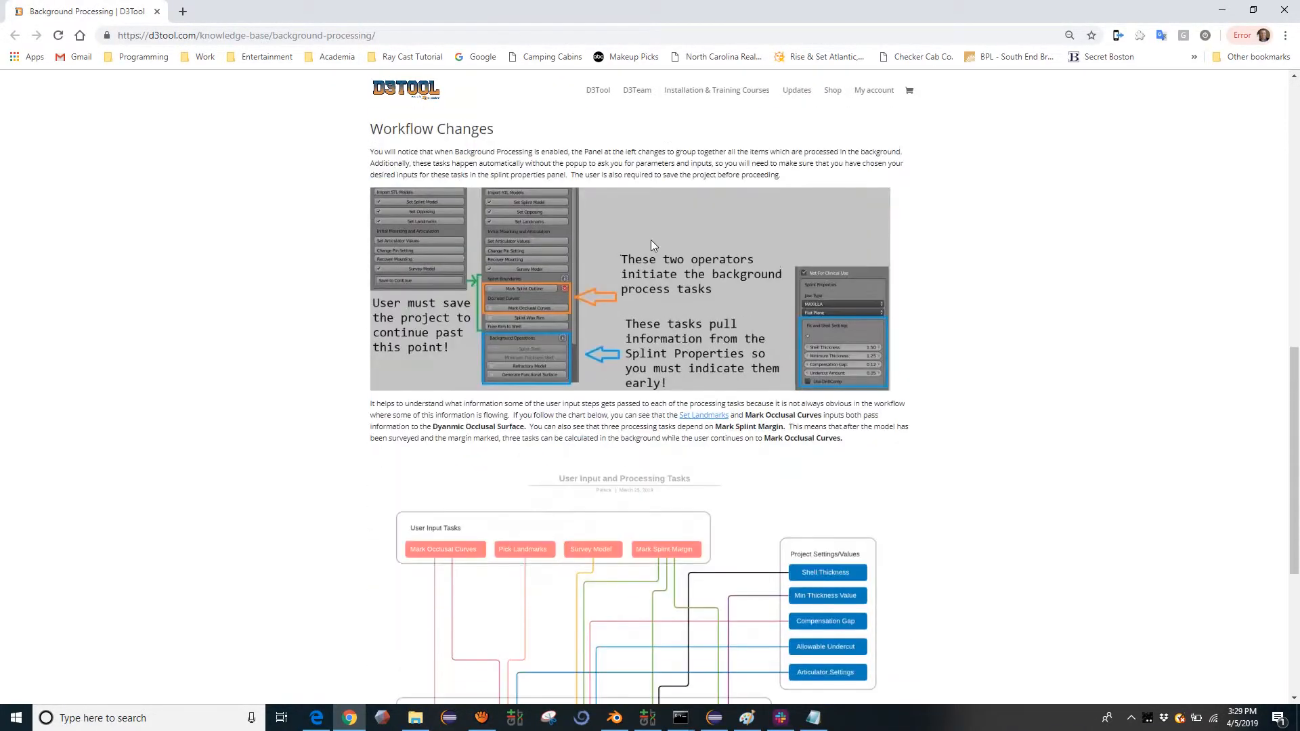